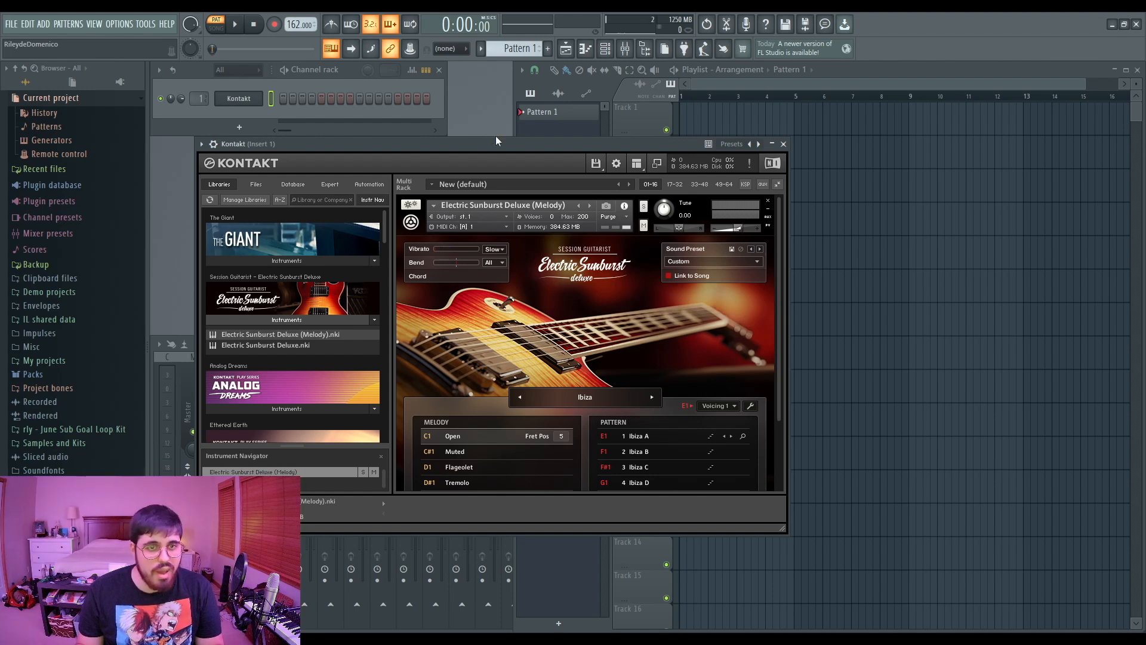
- Open the piano roll for the Kontakt channel
click(441, 99)
key(c)
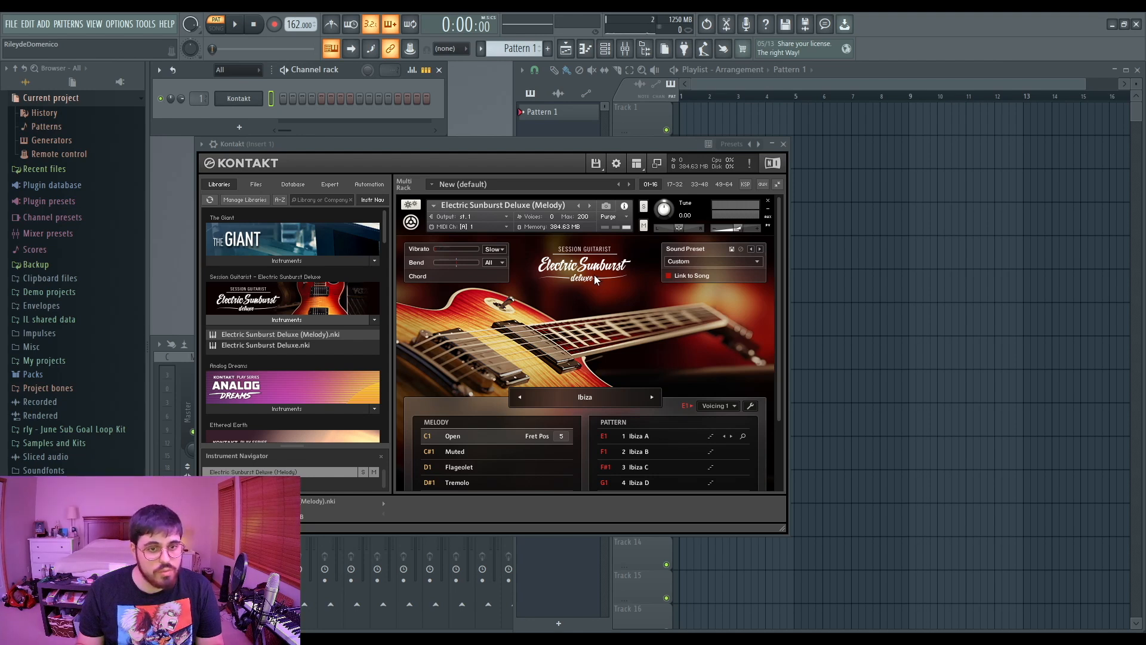
key(F7)
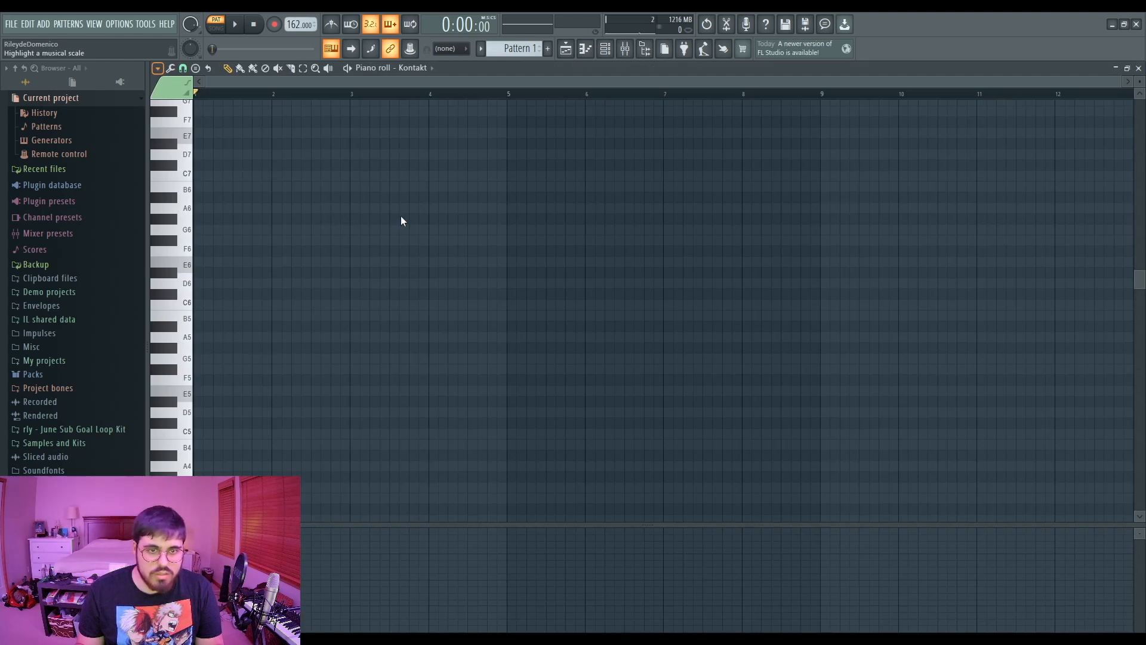
- Place single notes A4, C5, F4 and G4 at the start of bars 1 to 4, previewing playback
click(399, 248)
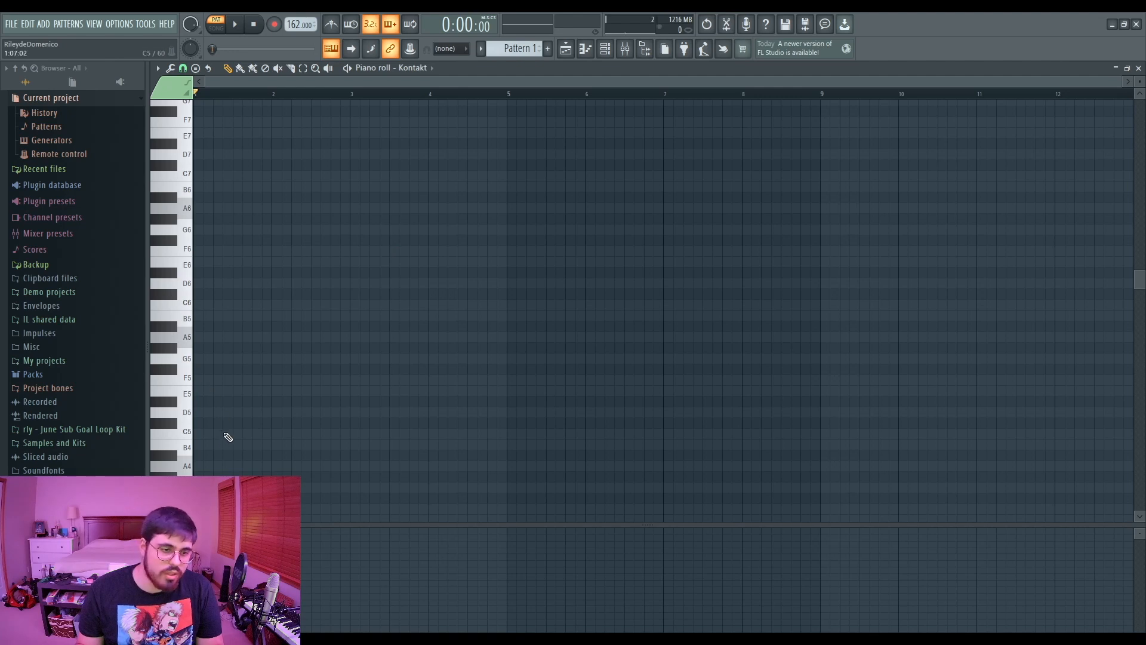
click(198, 466)
drag(198, 466, 278, 435)
key(space)
click(352, 488)
drag(353, 488, 353, 515)
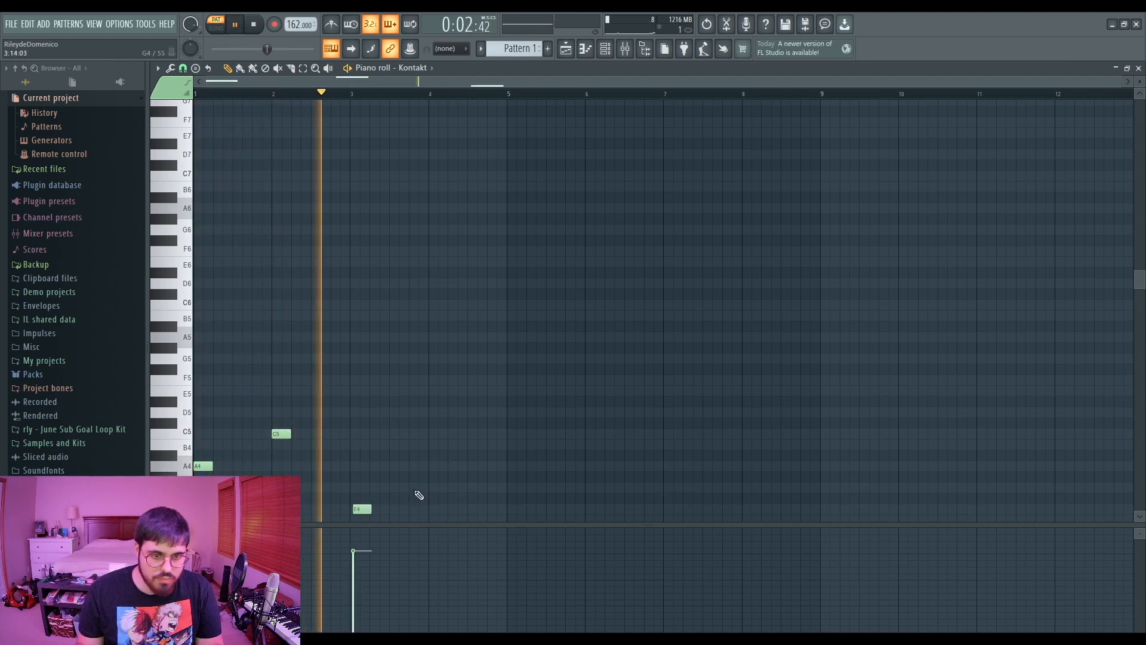
key(space)
drag(433, 504, 434, 488)
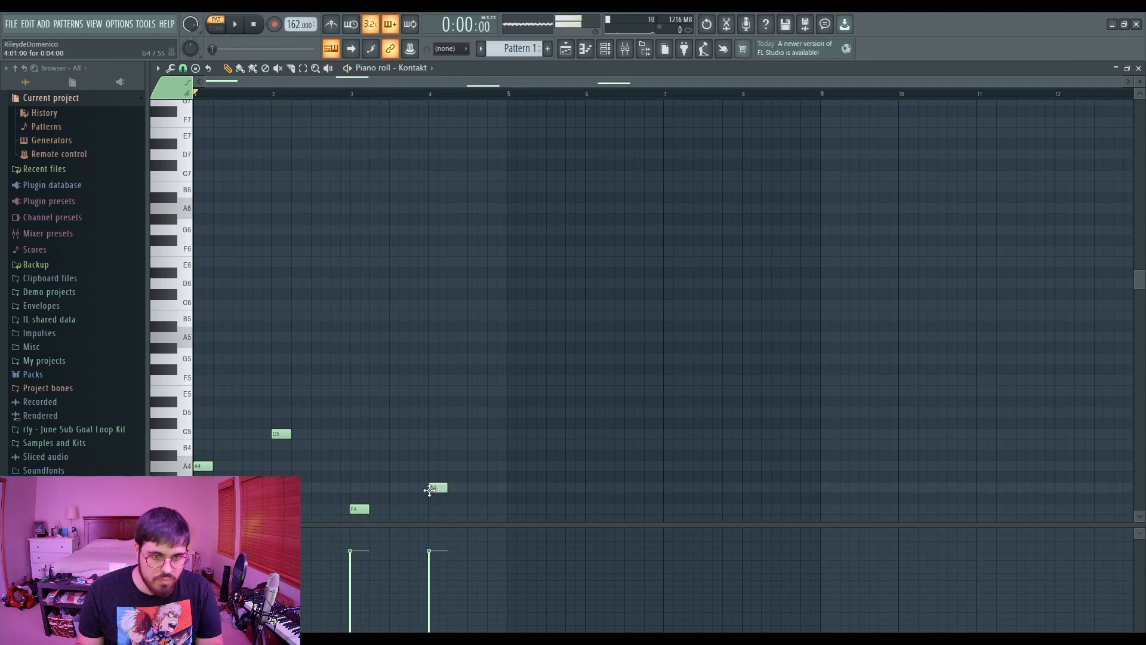
key(space)
- Repeat each of the four notes with a second short note right after it and play the pattern
key(space)
drag(230, 465, 215, 468)
key(space)
click(293, 436)
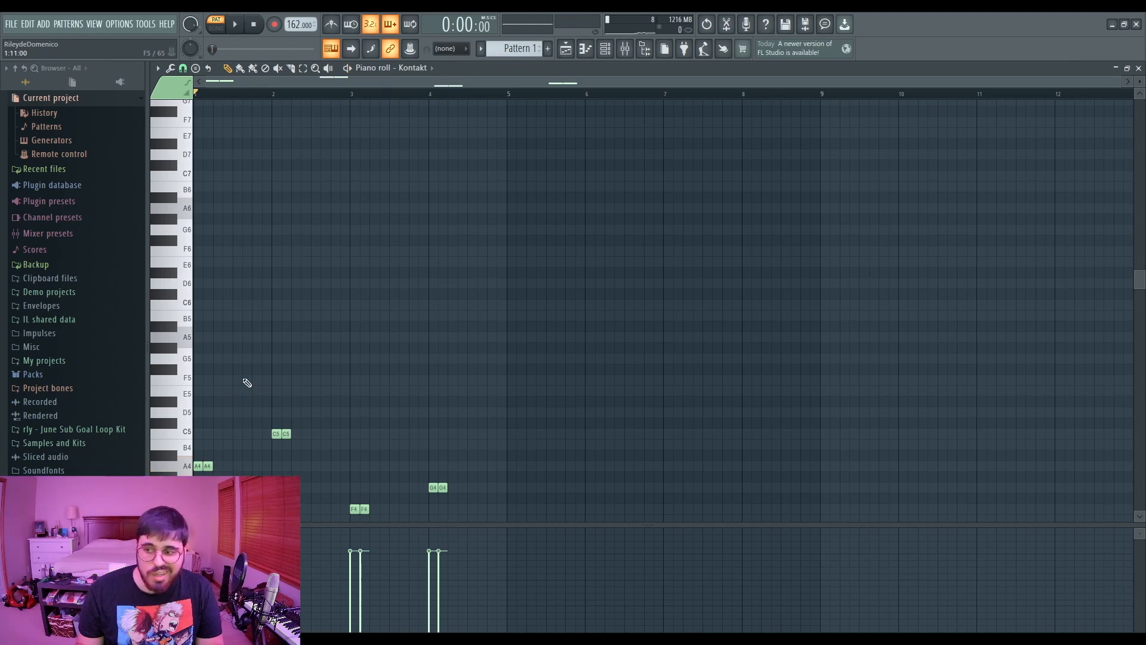
key(space)
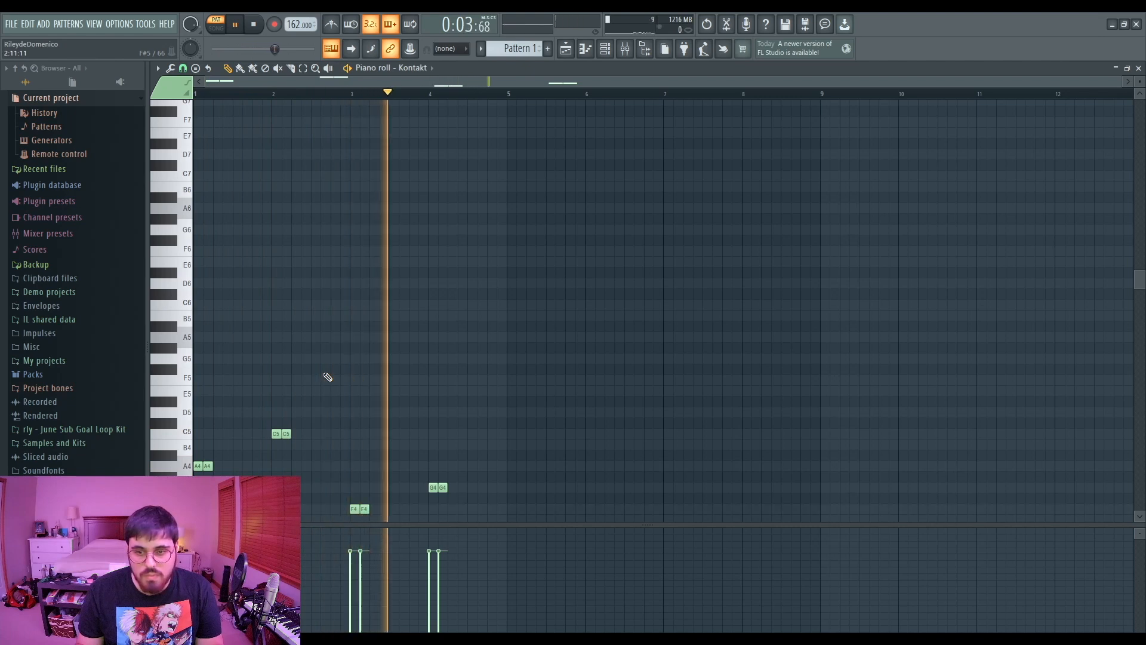
key(space)
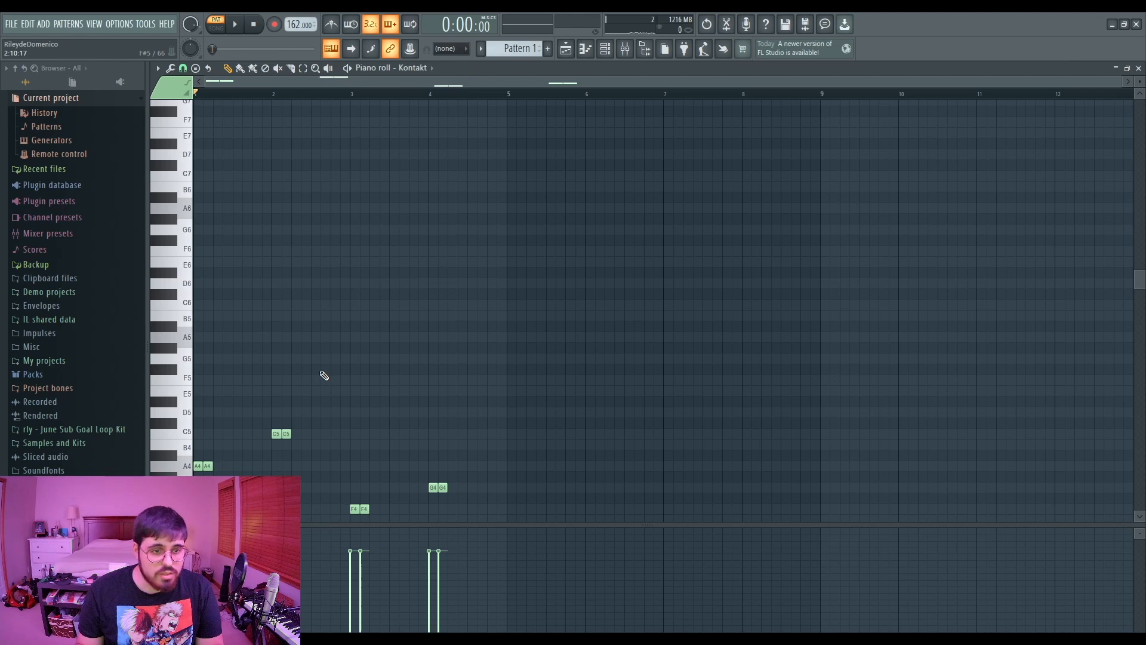
- Stack third and fifth notes on each bar to form A minor, C, F and G chords
click(200, 390)
click(199, 305)
click(277, 390)
click(279, 359)
drag(279, 358, 283, 359)
key(ctrl+Up)
key(space)
key(space)
click(355, 466)
click(355, 434)
drag(355, 466, 364, 466)
drag(388, 466, 351, 468)
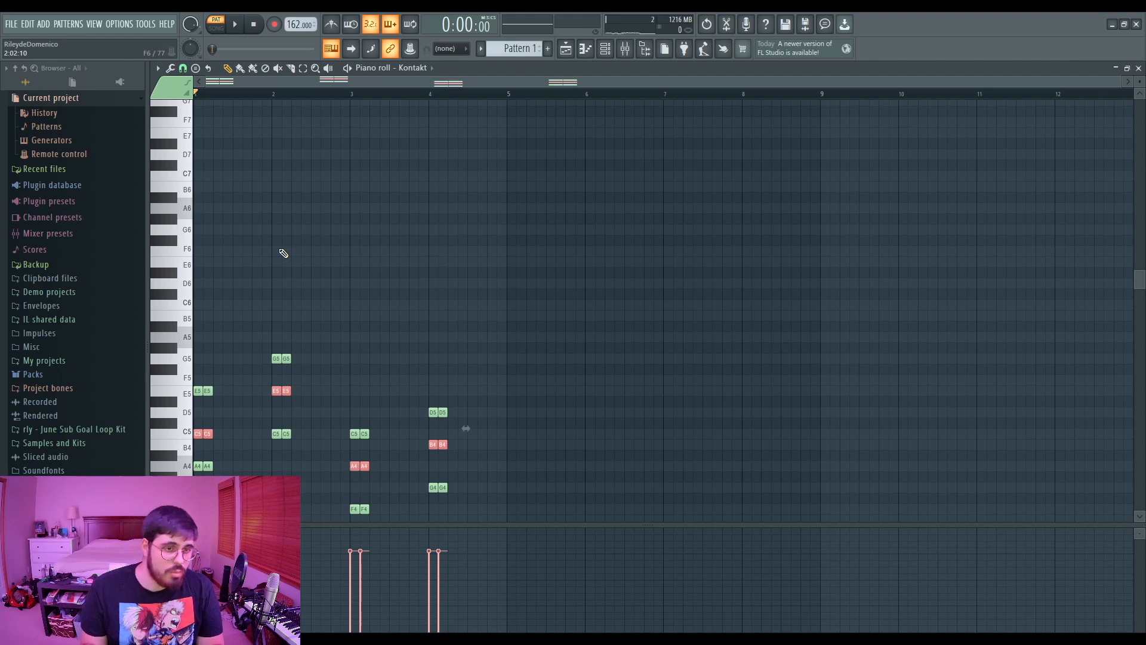
- Transpose the selected middle chord notes up an octave and preview the pattern
key(ctrl+Up)
key(space)
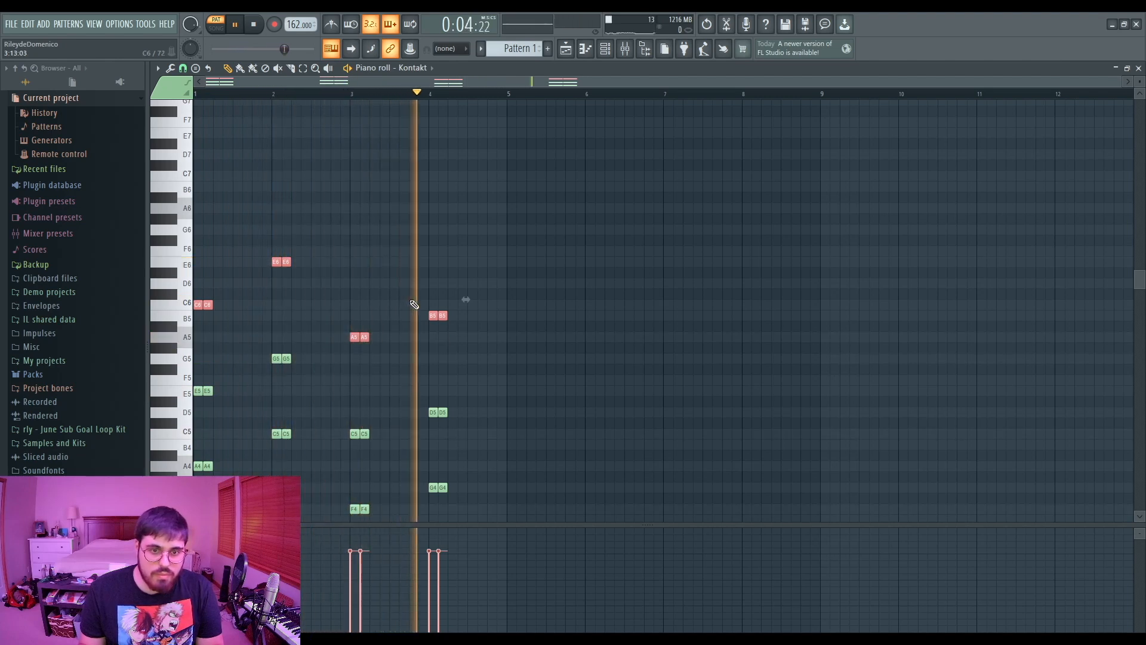
key(space)
- Duplicate the G chord into the second half of bar 4
drag(421, 268, 489, 499)
key(ctrl+b)
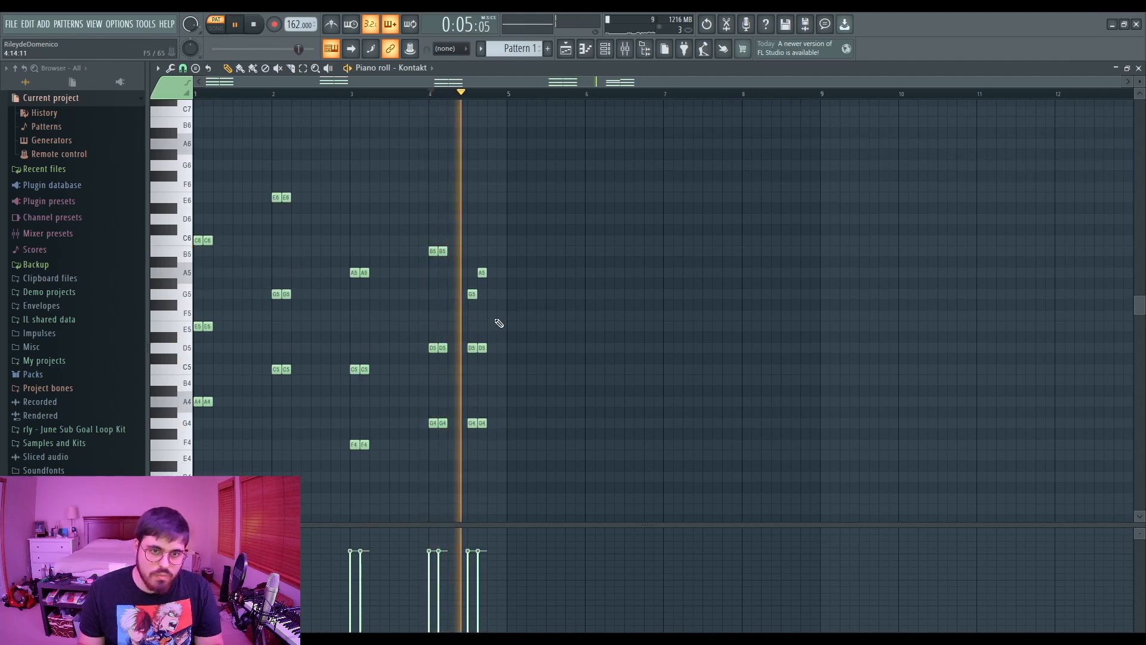
right_click(482, 273)
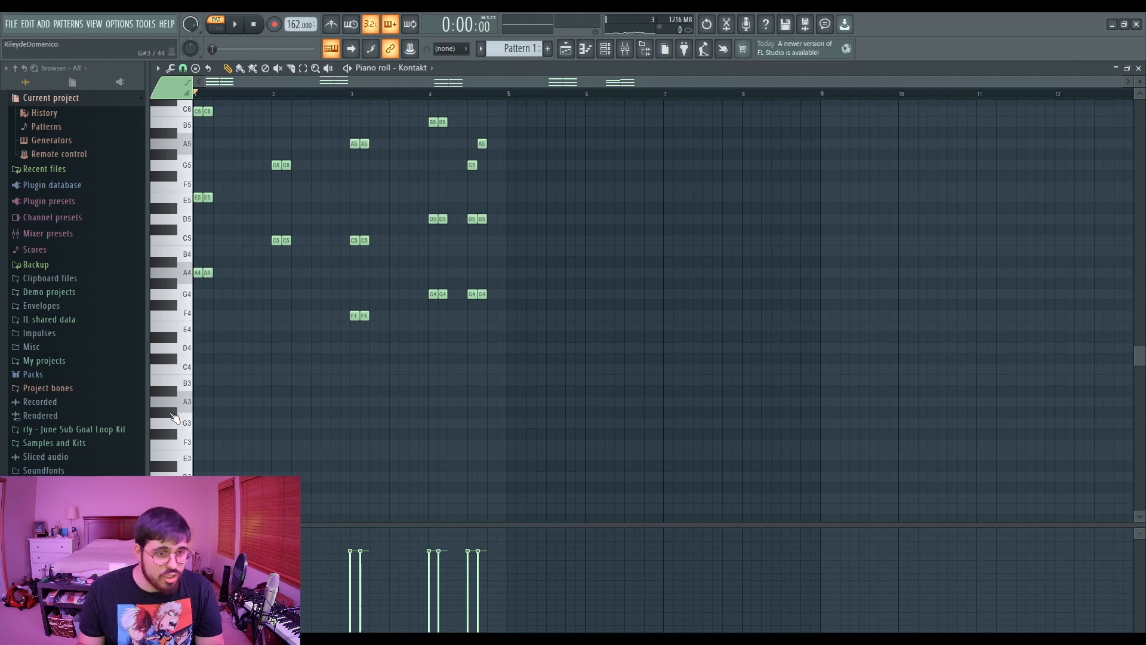
- Add a short A3 note in the first bar and play the pattern
click(207, 402)
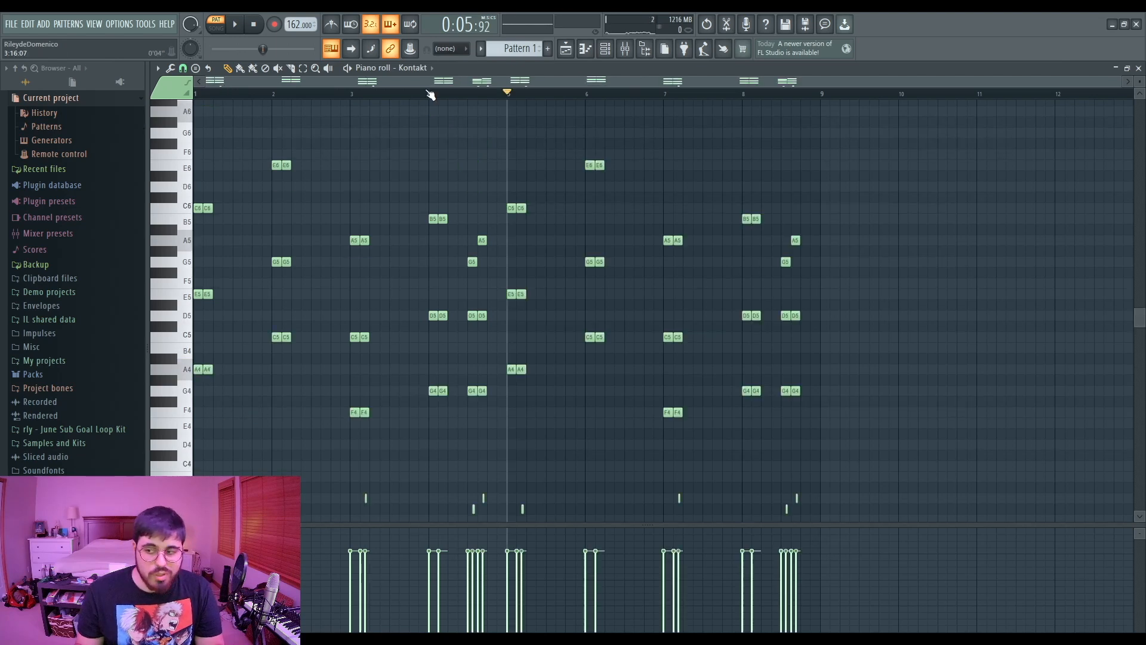
key(space)
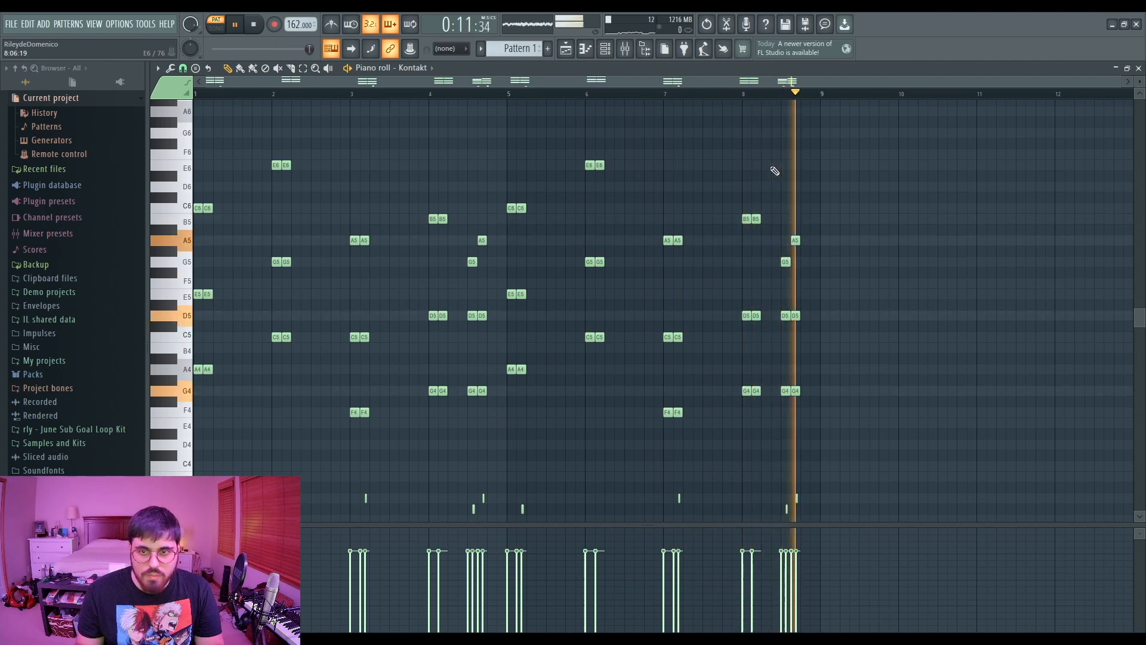
key(space)
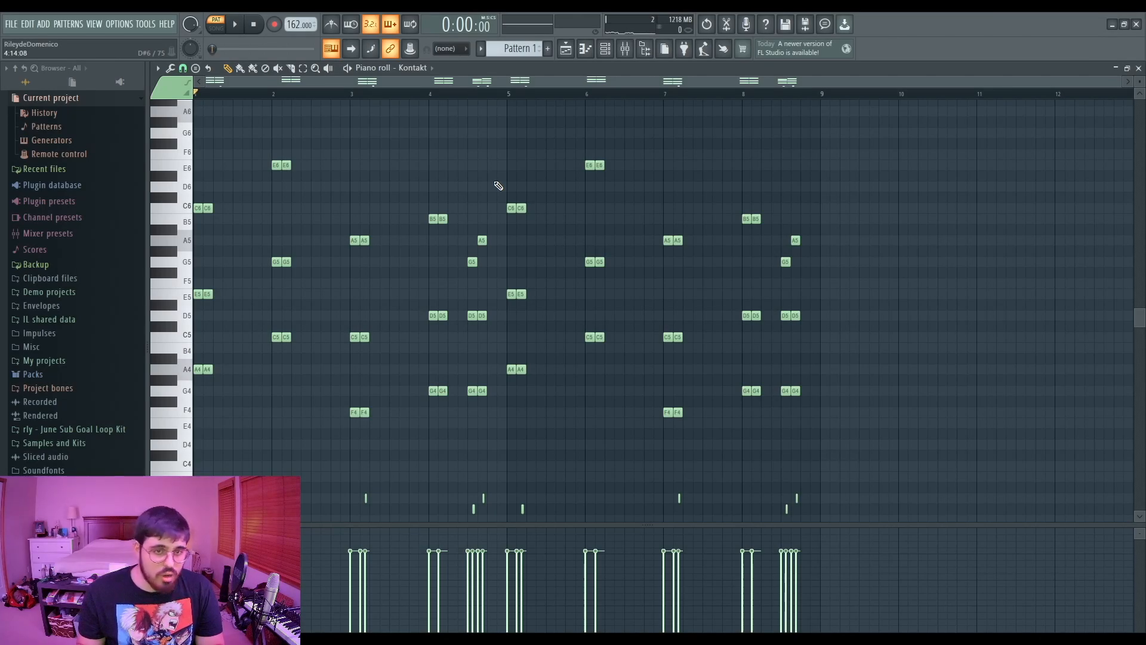
- Strum all the chords with the Strum tool and play back the result
key(alt+s)
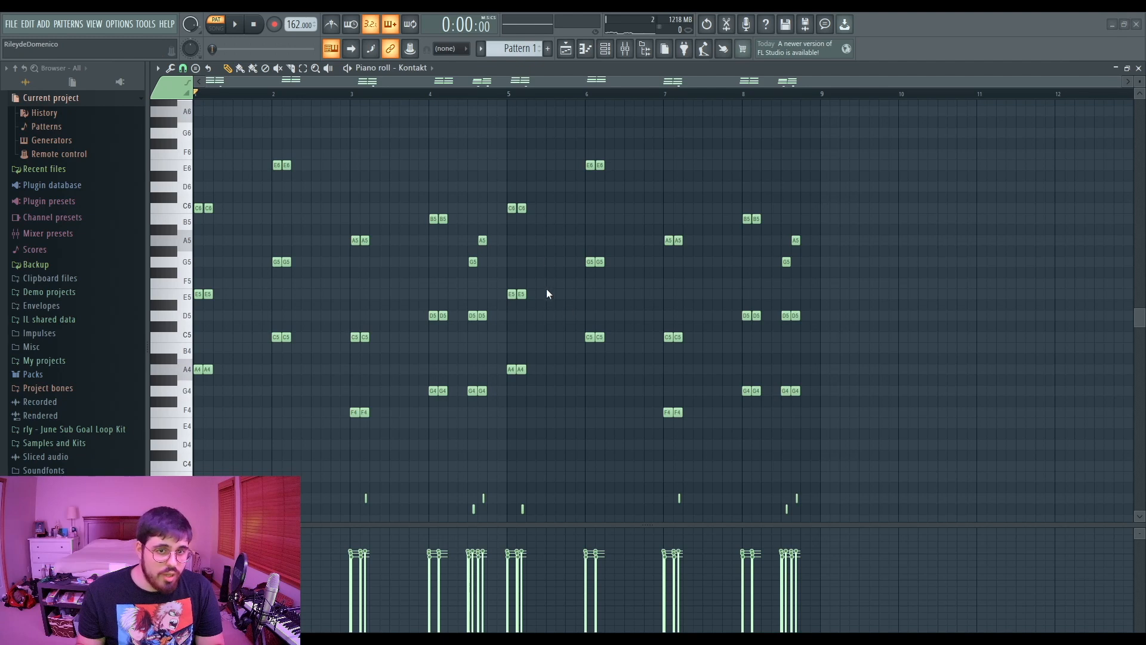
key(space)
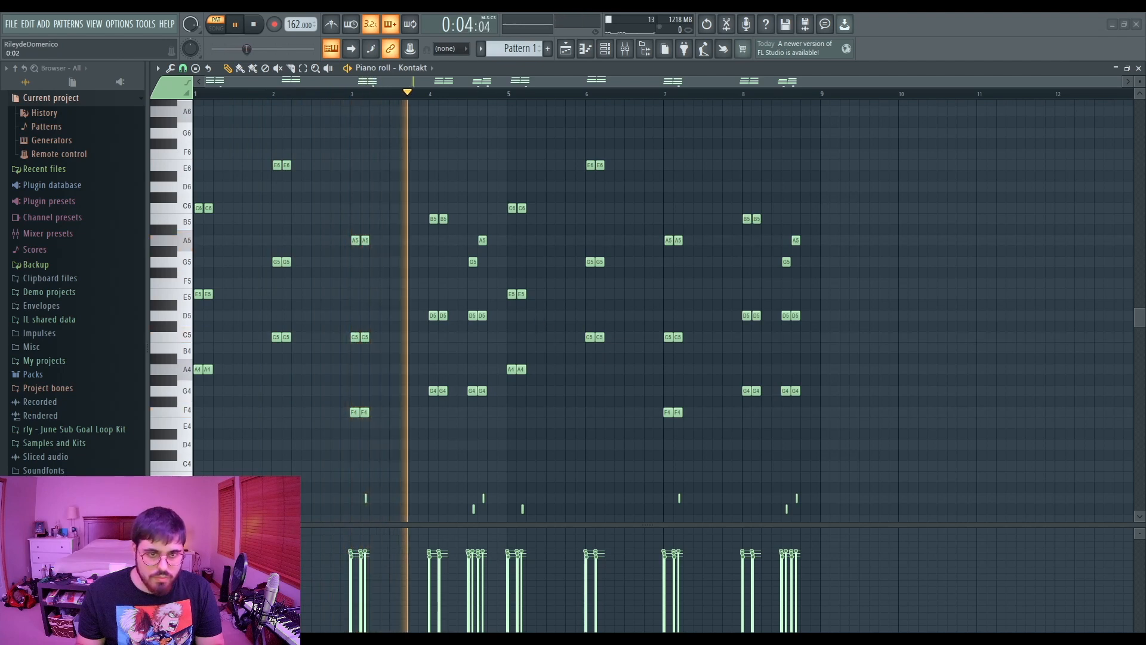
key(space)
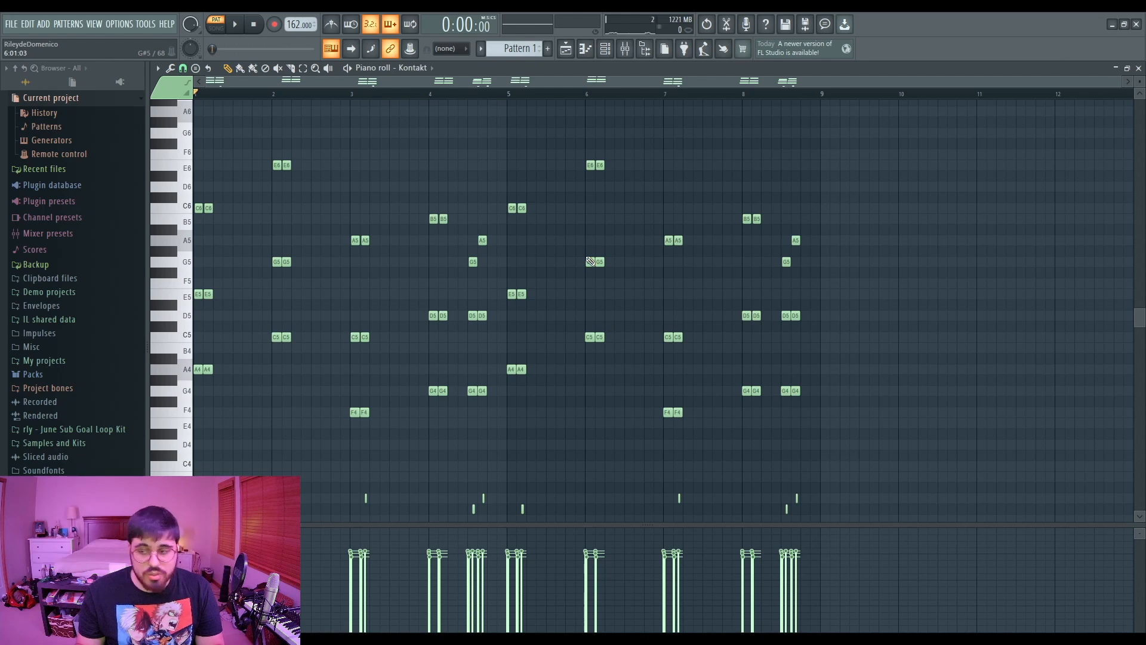
- Randomize the note velocities and preview the pattern
key(alt+r)
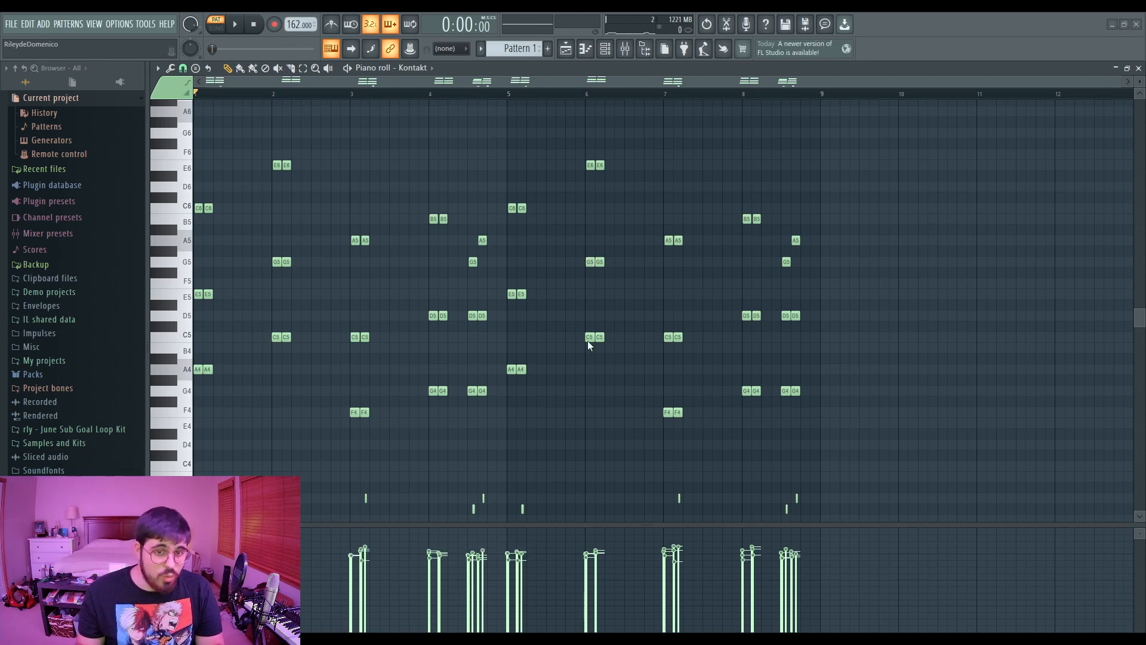
click(604, 380)
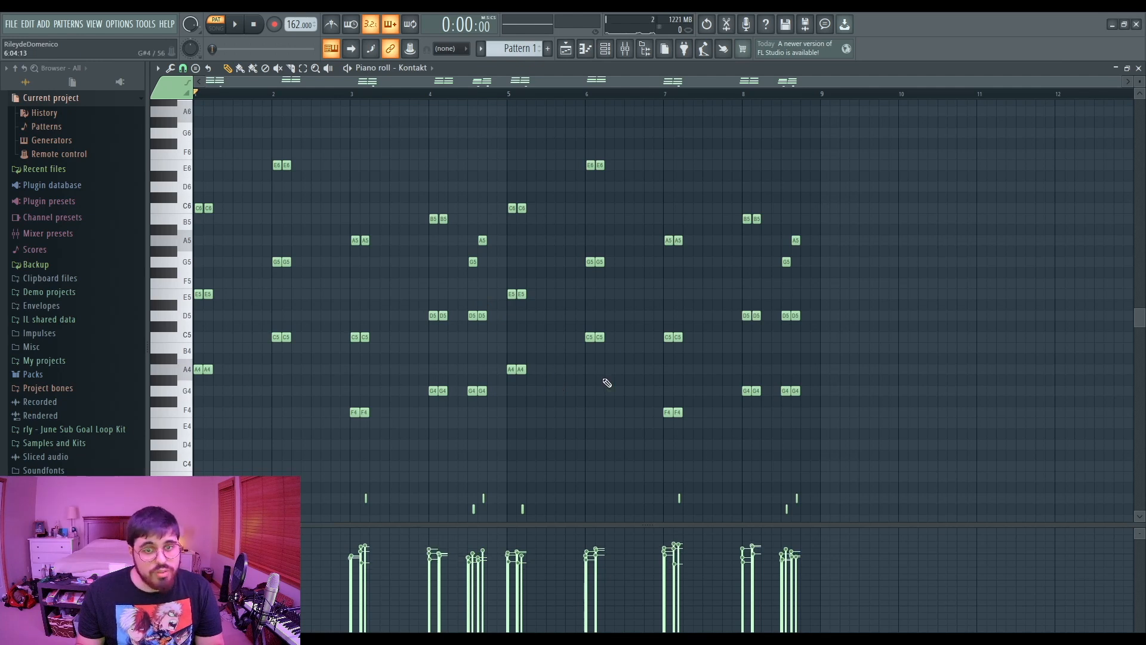
key(space)
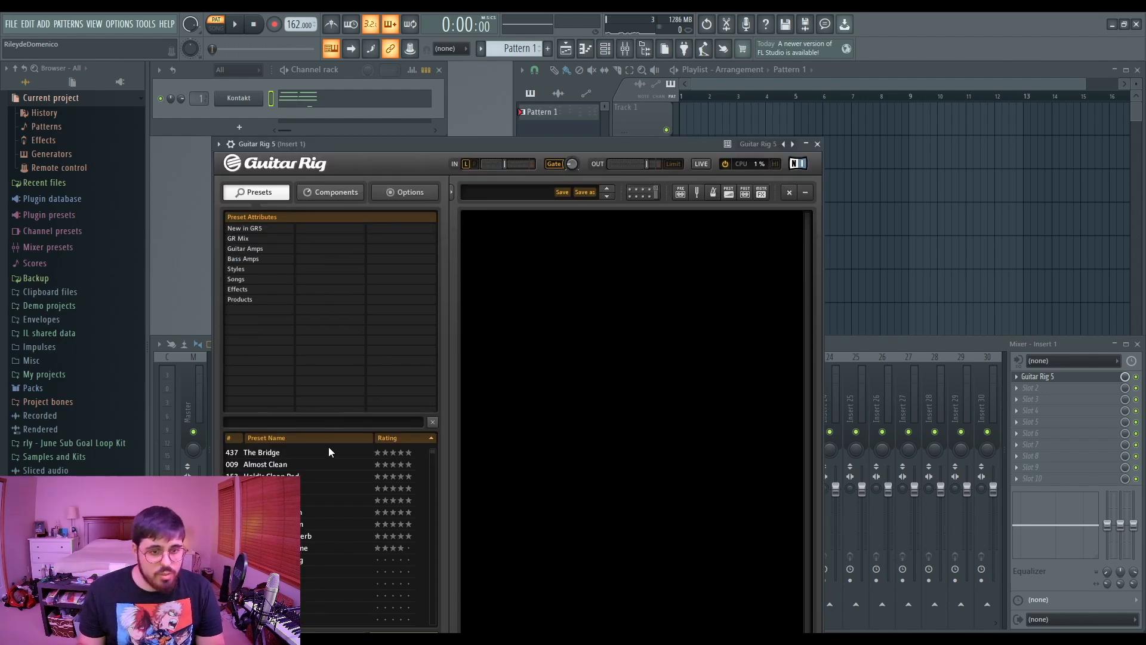
- Audition Guitar Rig 5 presets, load Clean Break, and close the plugin window
double_click(300, 476)
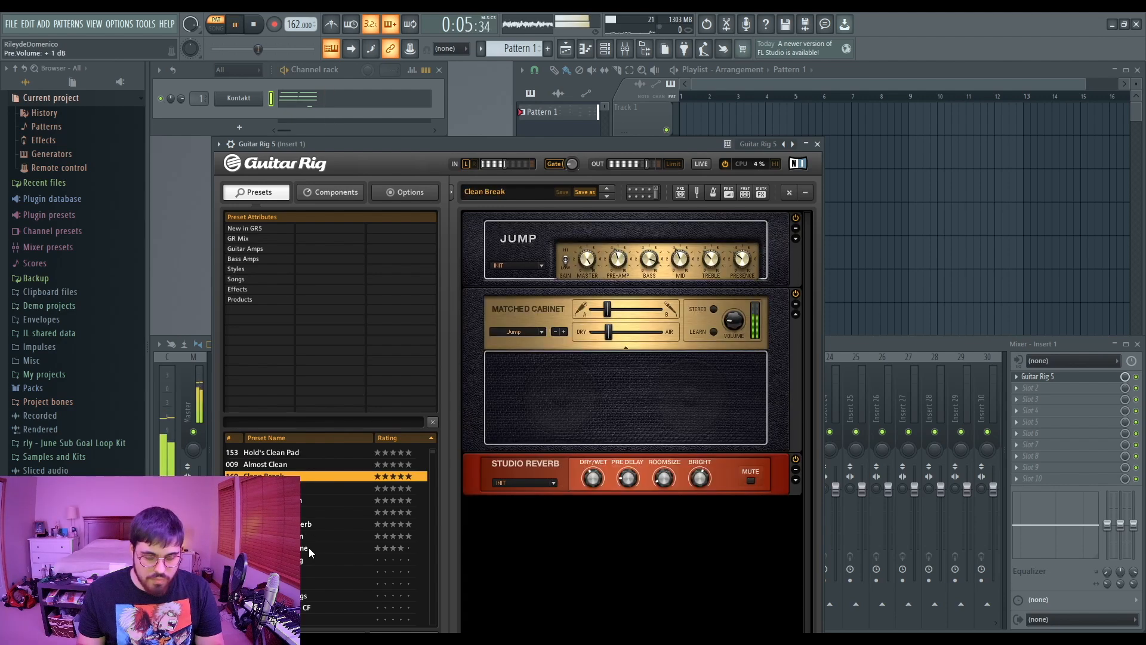
double_click(310, 546)
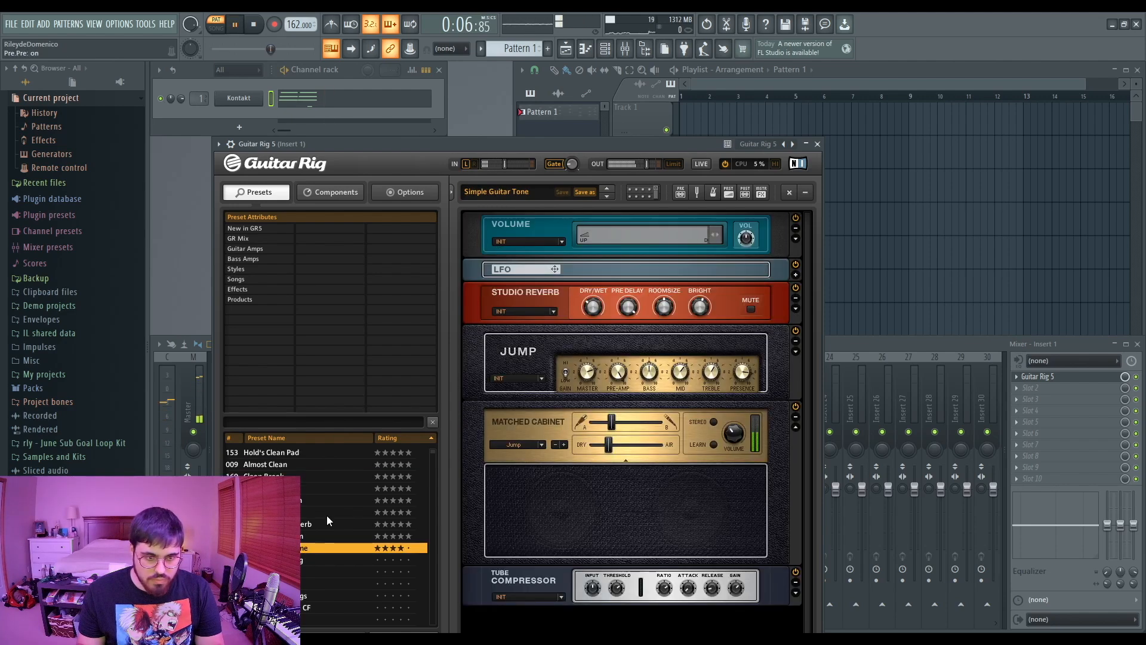
double_click(293, 477)
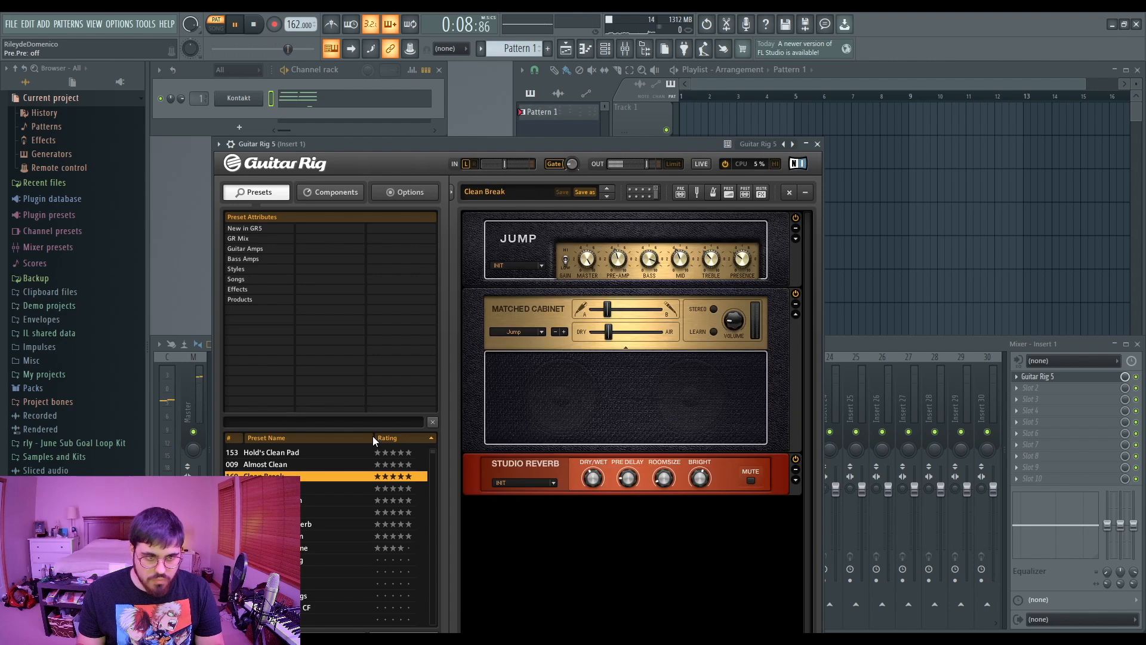
click(817, 144)
- Play back the second Kontakt channel's pattern and close its piano roll
key(space)
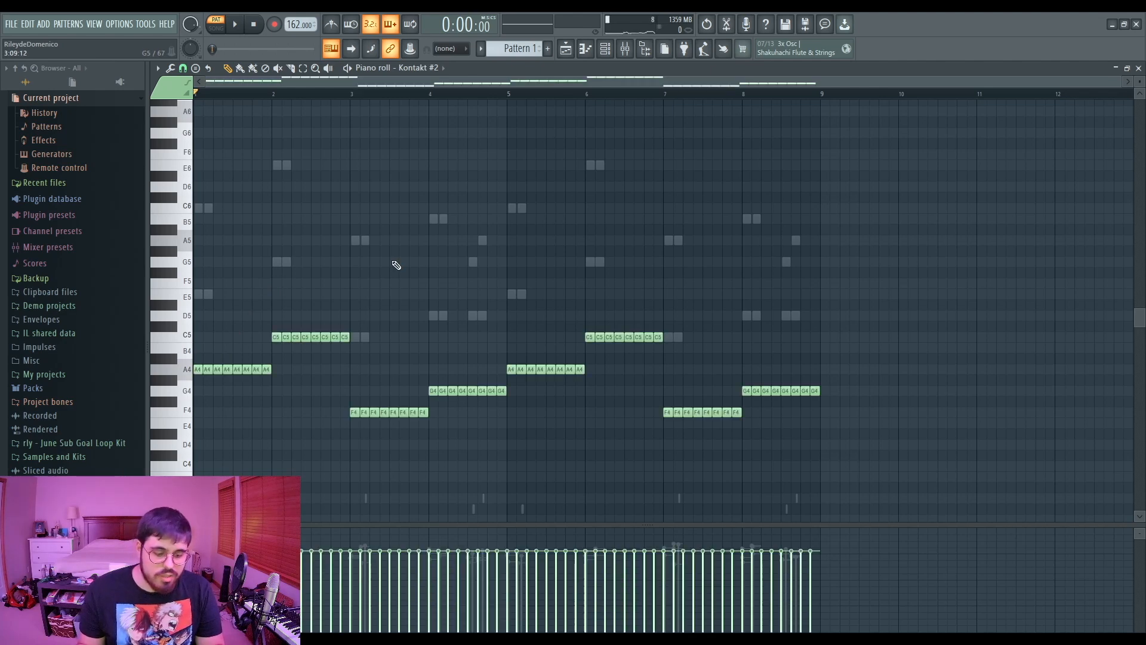
key(space)
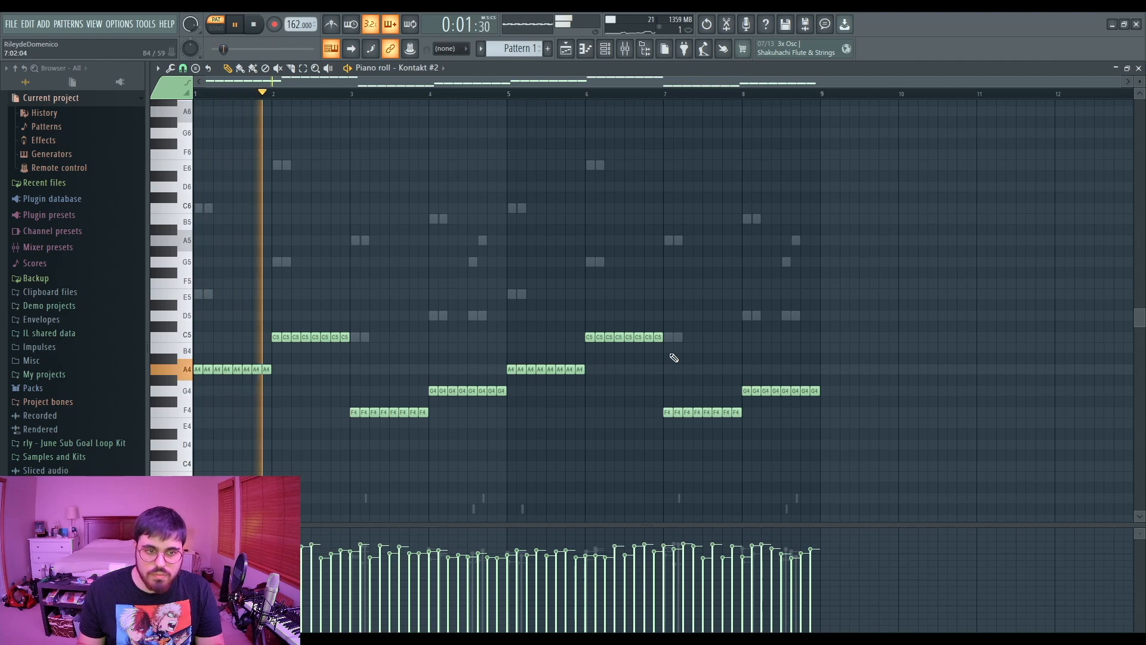
click(1139, 68)
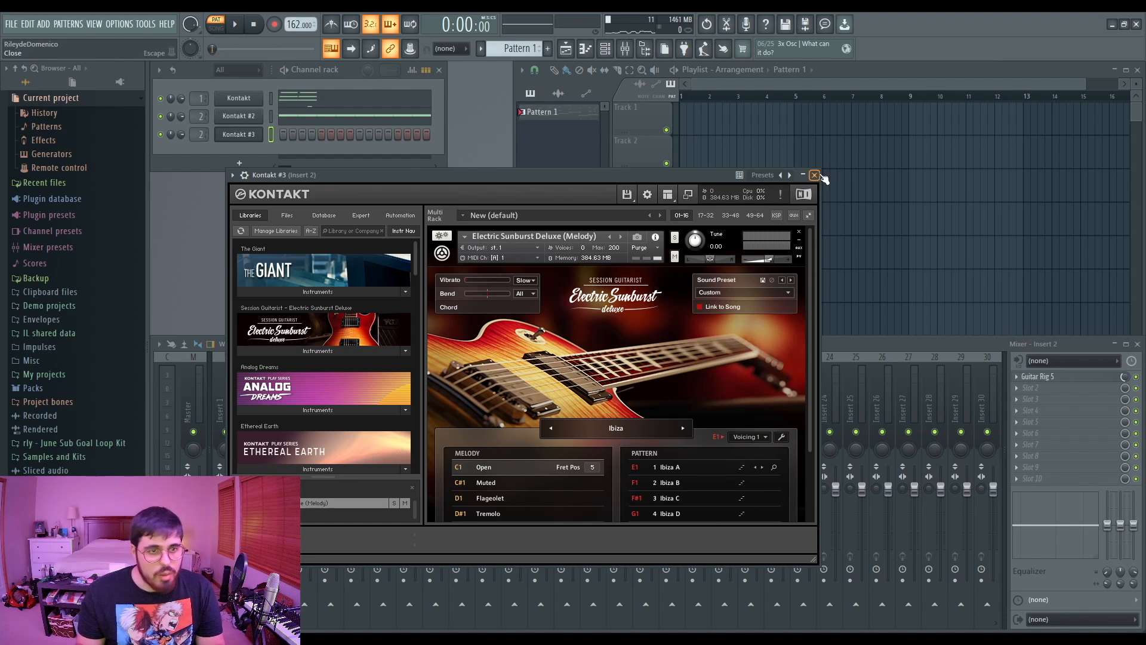
- Close the third Kontakt instance's window and open that channel's piano roll
click(815, 175)
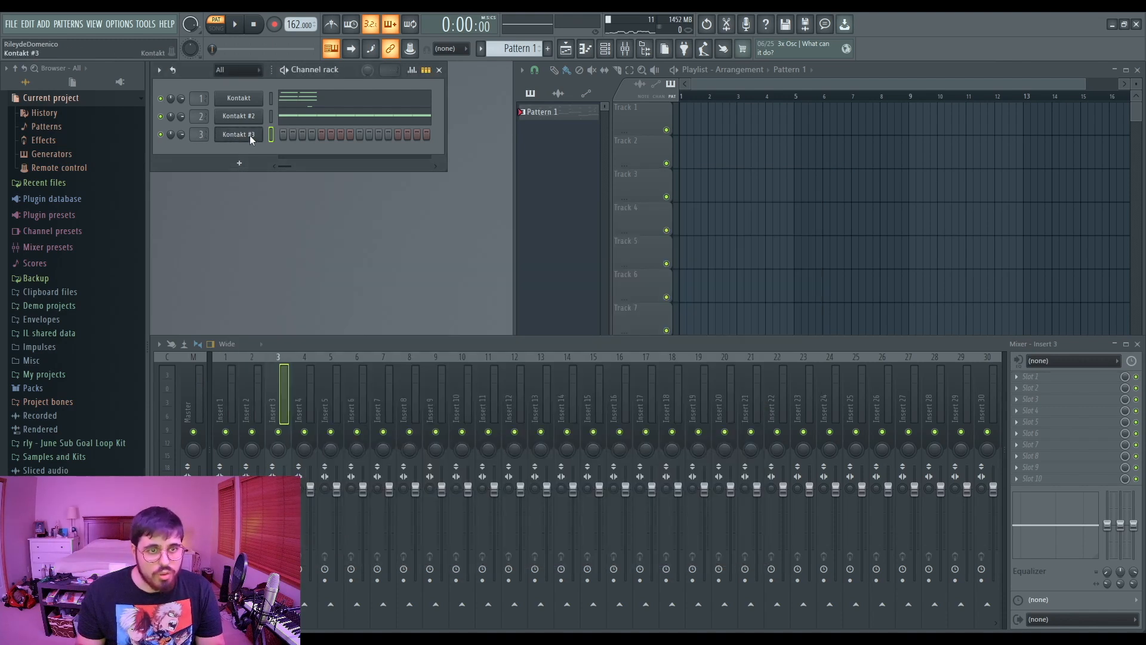
right_click(233, 136)
click(252, 149)
key(space)
- Write opening high lead notes around F6, E6 and D6 in bar 1 of the third Kontakt channel
click(240, 153)
click(258, 185)
mouse_move(241, 154)
mouse_down()
mouse_move(221, 155)
mouse_move(240, 156)
mouse_up()
drag(249, 155, 292, 163)
click(244, 155)
click(249, 165)
key(space)
key(space)
right_click(266, 186)
key(ctrl+a)
click(277, 187)
key(space)
key(space)
key(space)
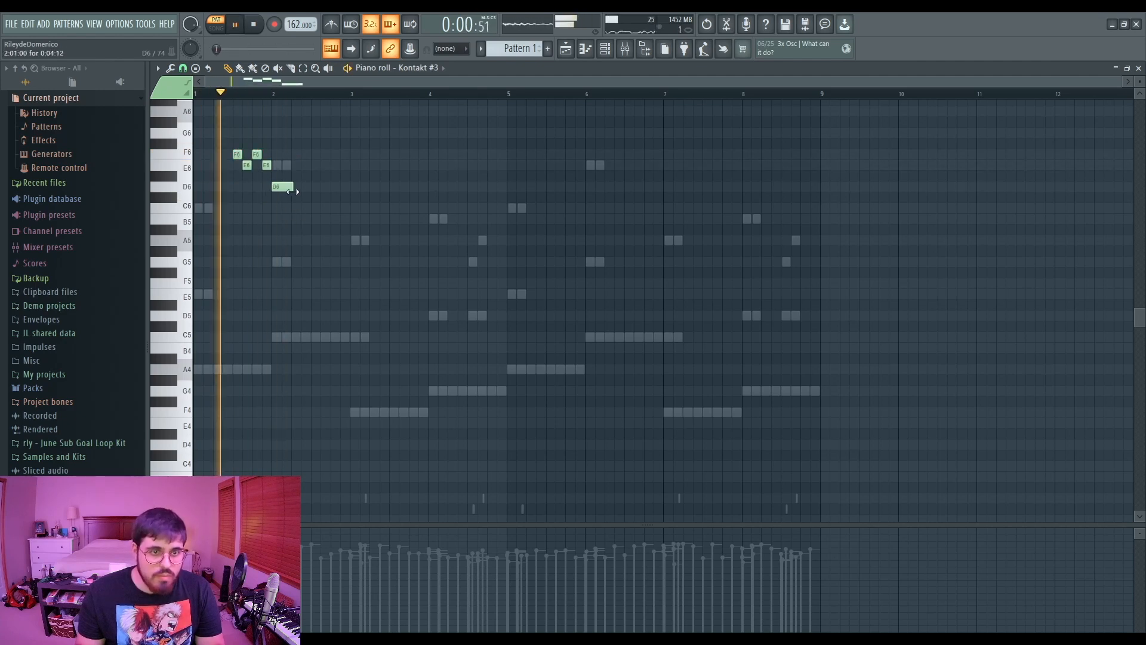
- Add C6, E6, D6, C6 and E6 lead notes across bars 2 and 3
click(310, 208)
click(340, 165)
click(359, 186)
click(388, 208)
click(418, 165)
key(space)
drag(217, 131, 533, 272)
drag(228, 141, 468, 238)
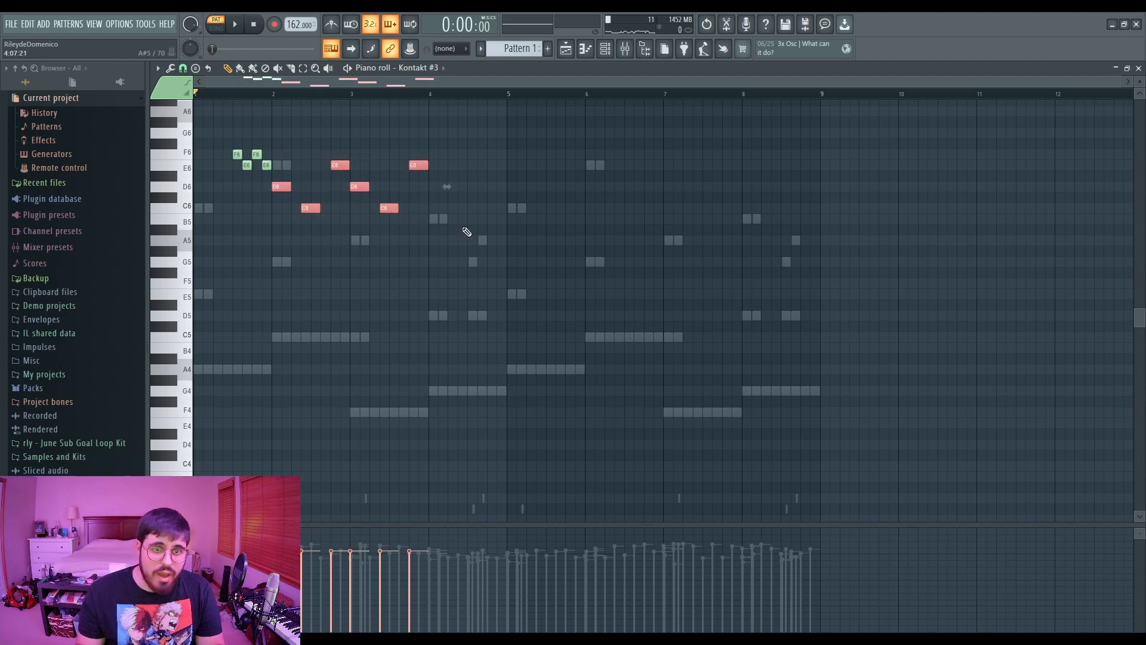
ctrl+click(465, 230)
key(space)
- Add D6, C6 and B5 notes to close the lead phrase in bar 4
scroll(436, 210, up, 1)
key(space)
click(438, 167)
key(space)
drag(438, 170, 437, 221)
key(space)
key(space)
key(space)
click(458, 186)
key(space)
right_click(468, 187)
- Duplicate the closing note and shift the copy up a step, previewing playback
key(space)
click(460, 241)
click(496, 198)
key(space)
- Add and lengthen an E6 note at the start of bar 1 and delete two notes beside it
key(space)
drag(497, 198, 497, 252)
key(space)
click(482, 219)
key(ctrl+b)
click(512, 220)
click(429, 93)
key(space)
drag(513, 220, 514, 198)
key(space)
key(space)
key(space)
click(198, 198)
mouse_move(491, 251)
mouse_down()
mouse_move(492, 198)
mouse_move(493, 252)
mouse_up()
key(space)
key(space)
key(space)
key(space)
key(space)
key(space)
key(space)
drag(206, 198, 226, 198)
key(space)
key(space)
right_click(256, 187)
right_click(247, 197)
key(space)
key(space)
- Undo the last three edits and play back the lead melody
key(ctrl+alt+z)
key(ctrl+alt+z)
key(ctrl+alt+z)
scroll(219, 418, down, 3)
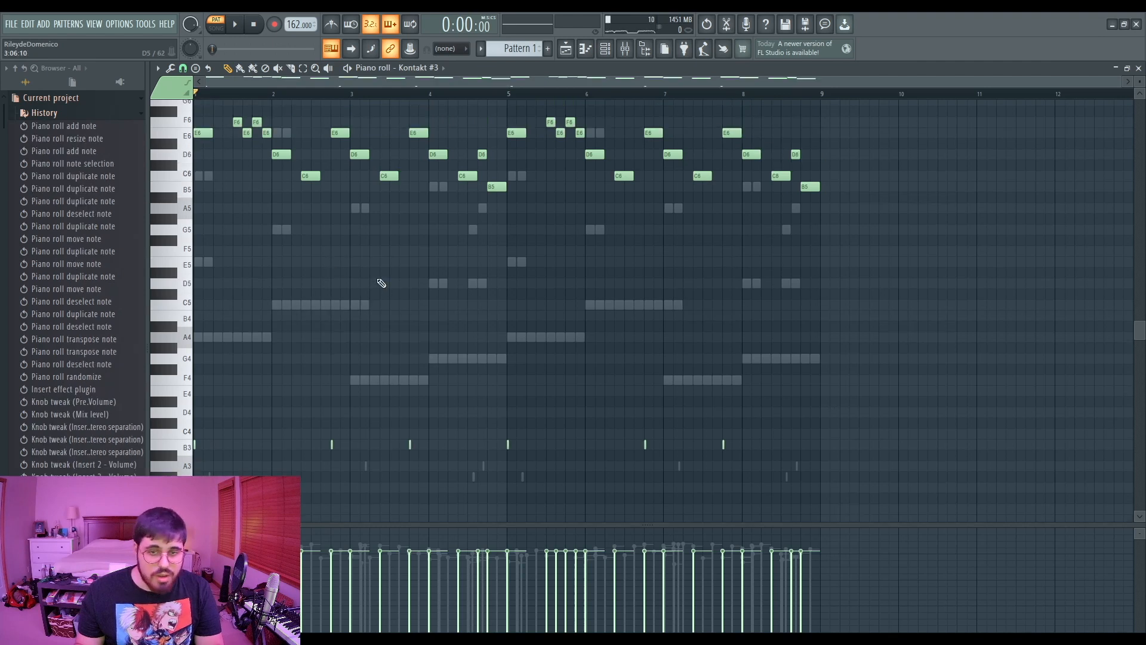
key(space)
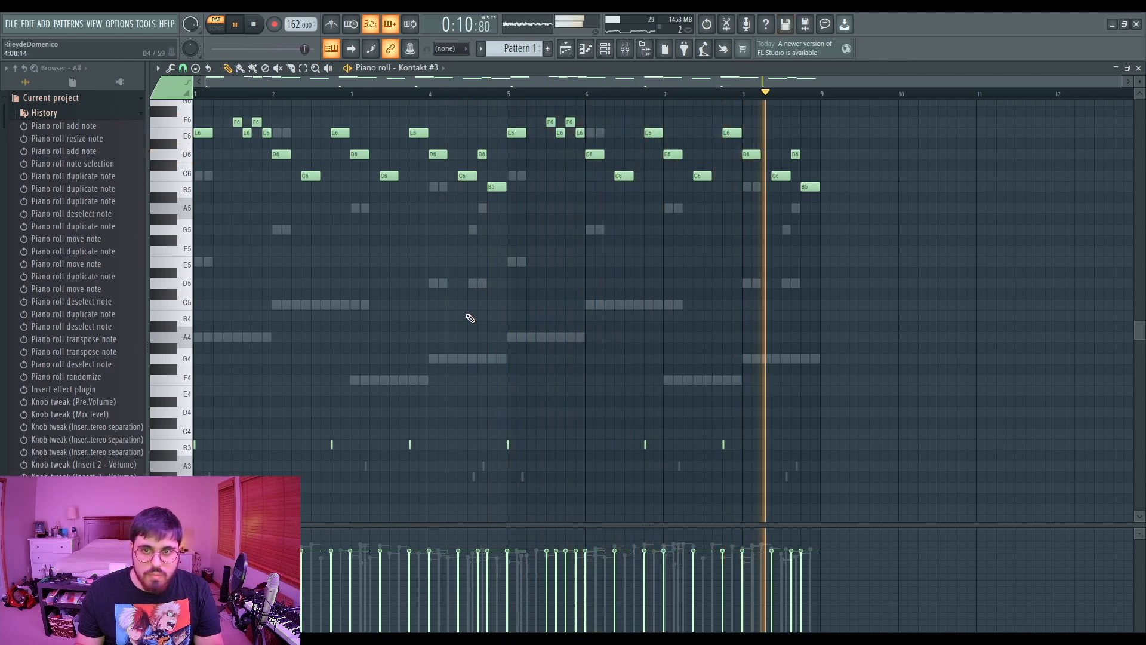
key(space)
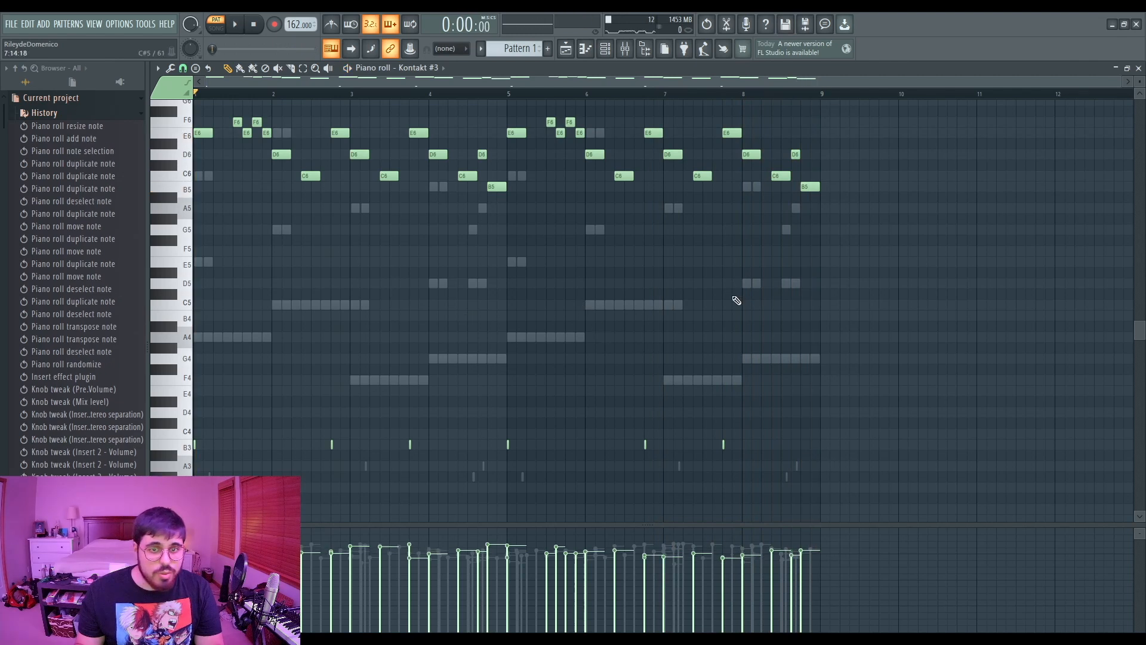
- Set the Guitar Rig 5 mix level on insert 3 to about 48%
scroll(780, 291, up, 3)
key(ctrl+a)
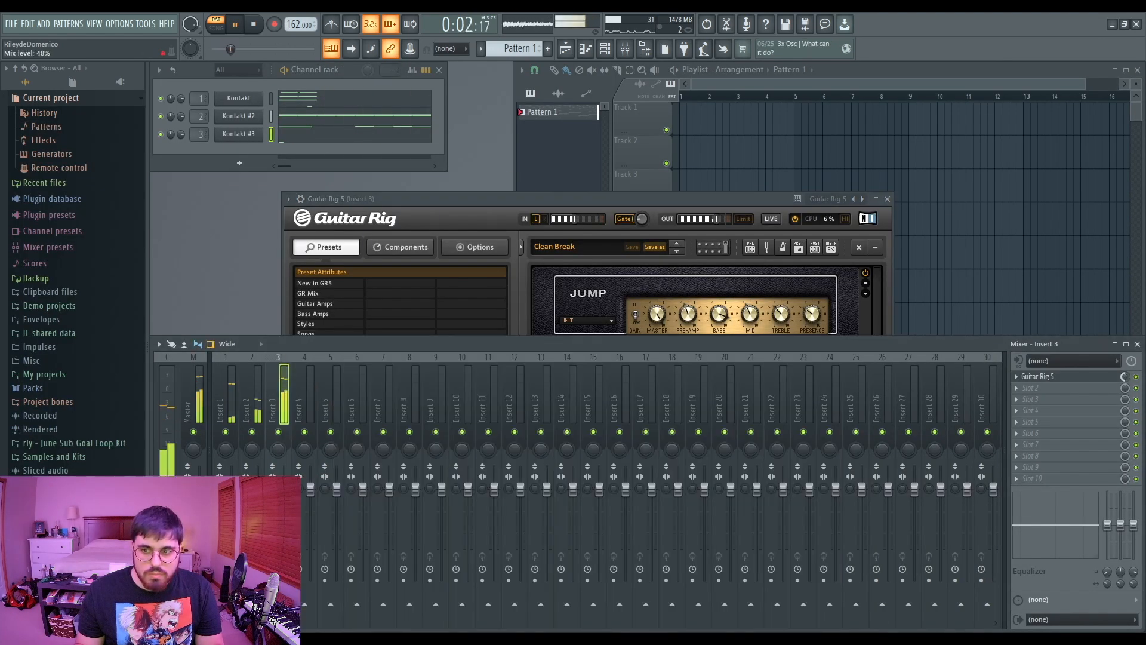
drag(1125, 377, 1124, 378)
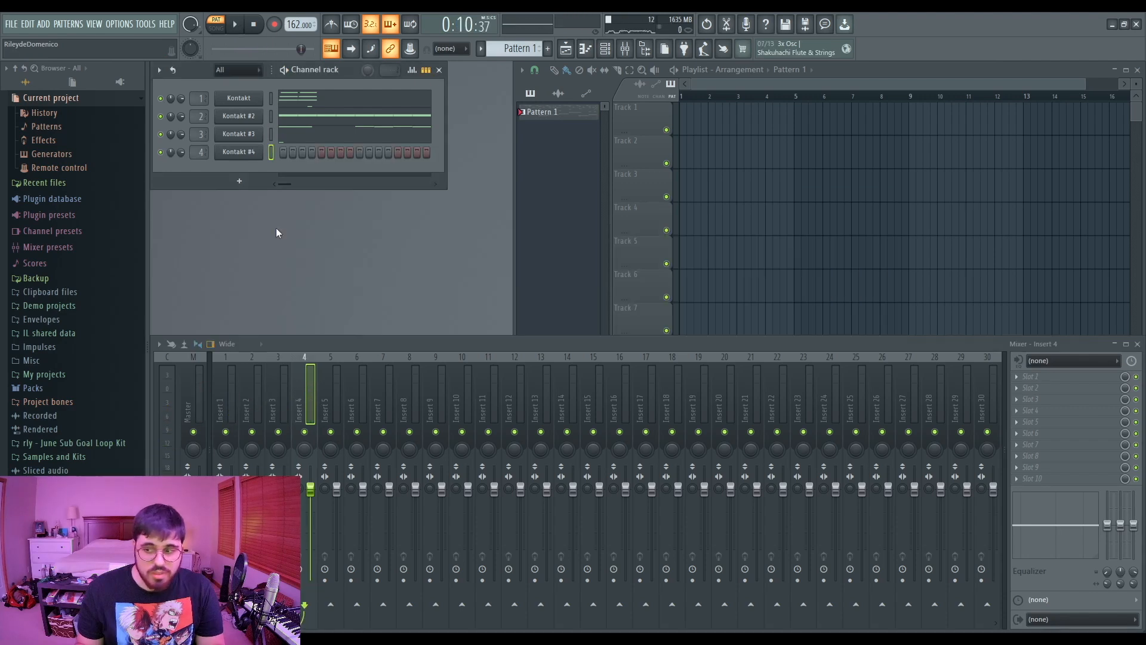
- Open the lead melody's piano roll, scroll up to review its high notes, and close it
key(F7)
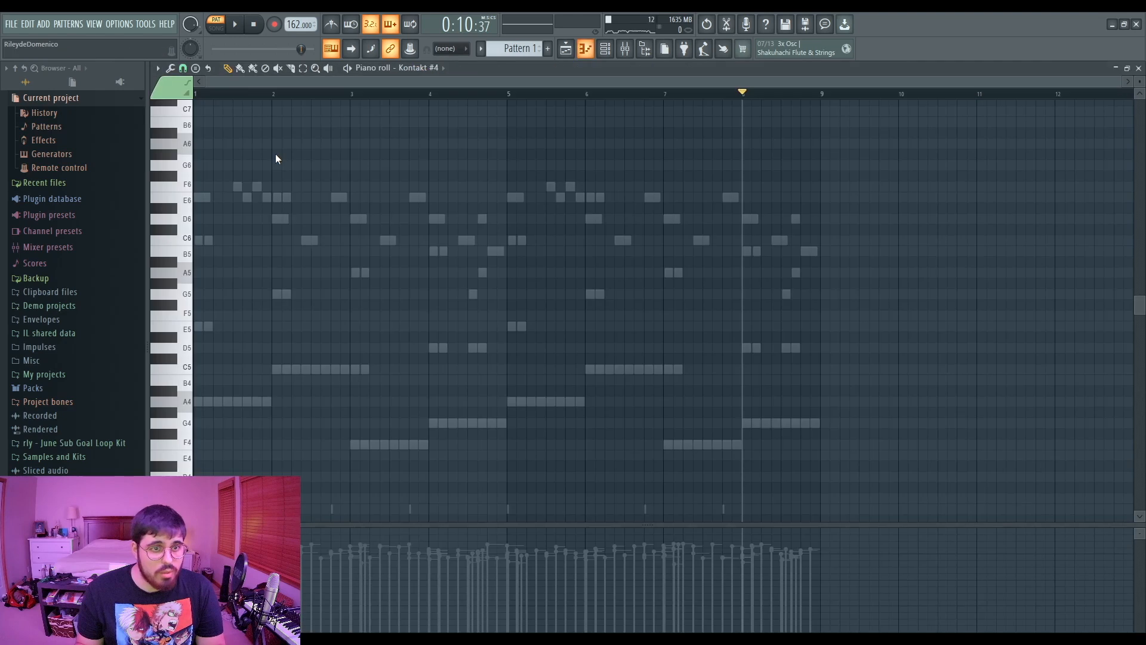
scroll(233, 212, up, 2)
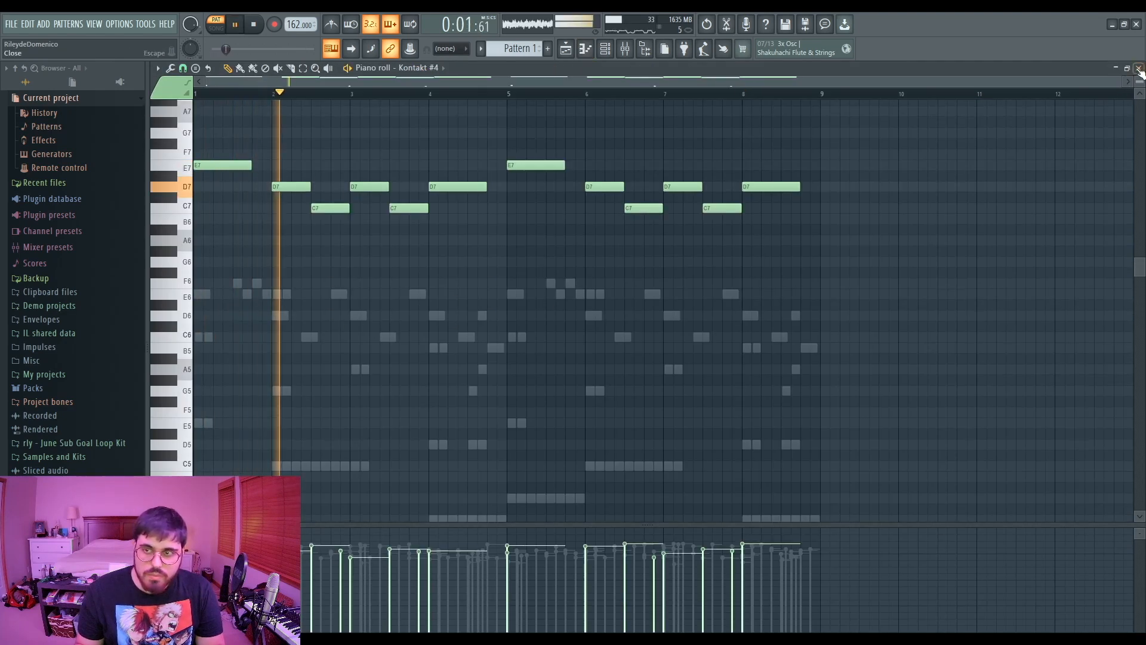
click(1138, 69)
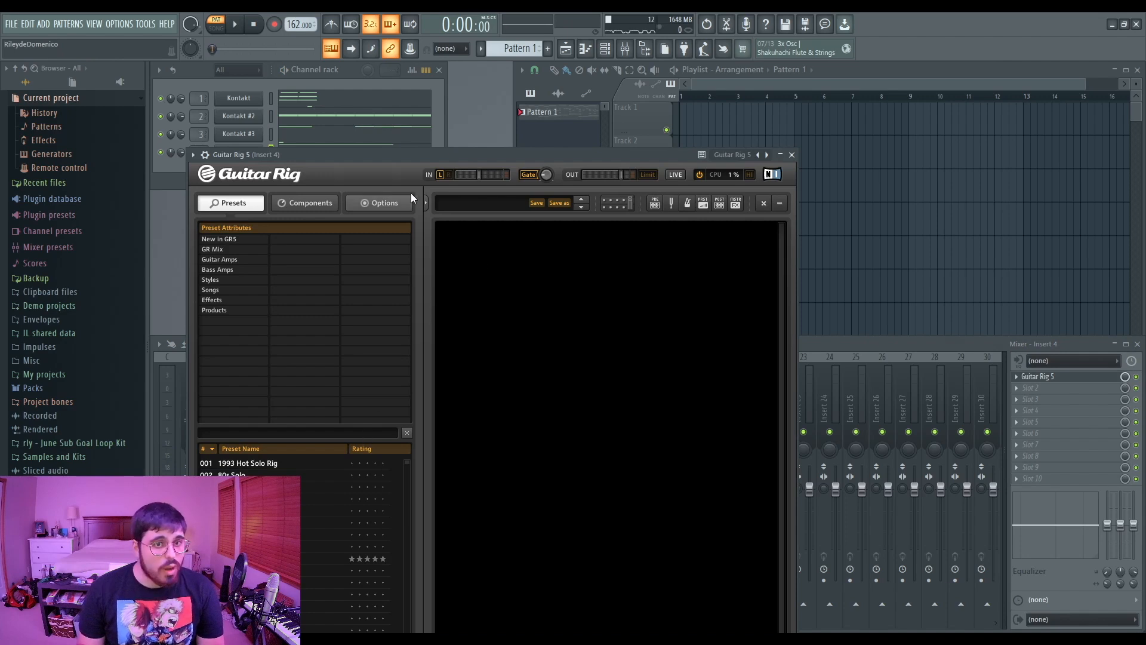
- Review the Guitar Rig 5 and Gross Beat effects on insert 4, closing each plugin window
drag(451, 150, 434, 72)
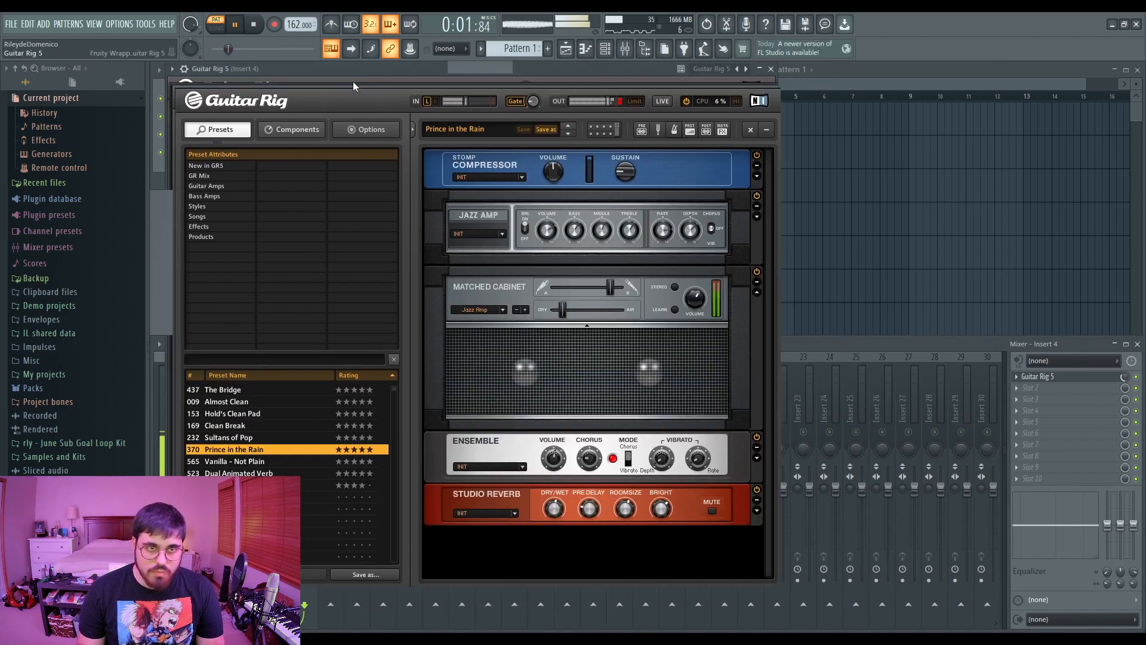
drag(353, 81, 415, 132)
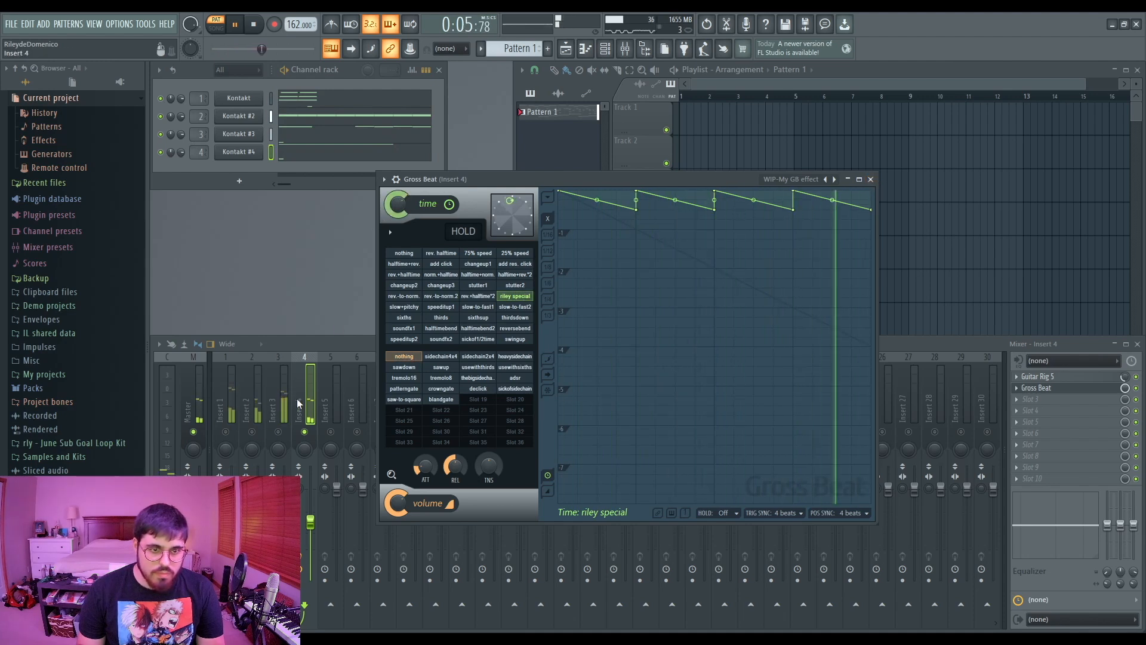
click(870, 179)
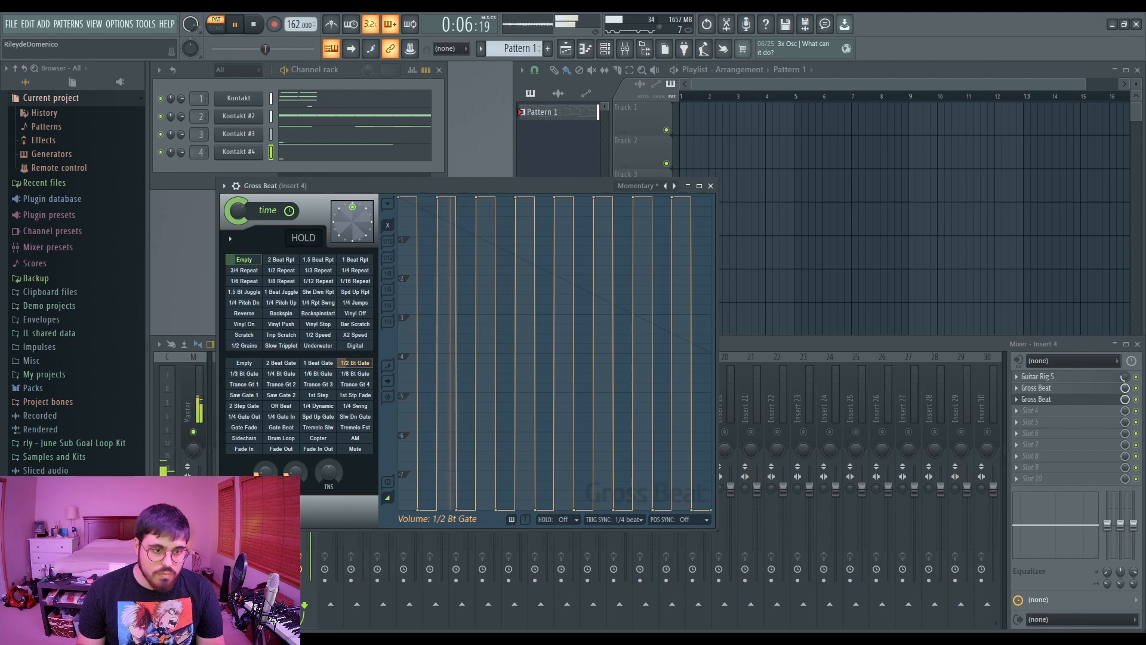
click(711, 186)
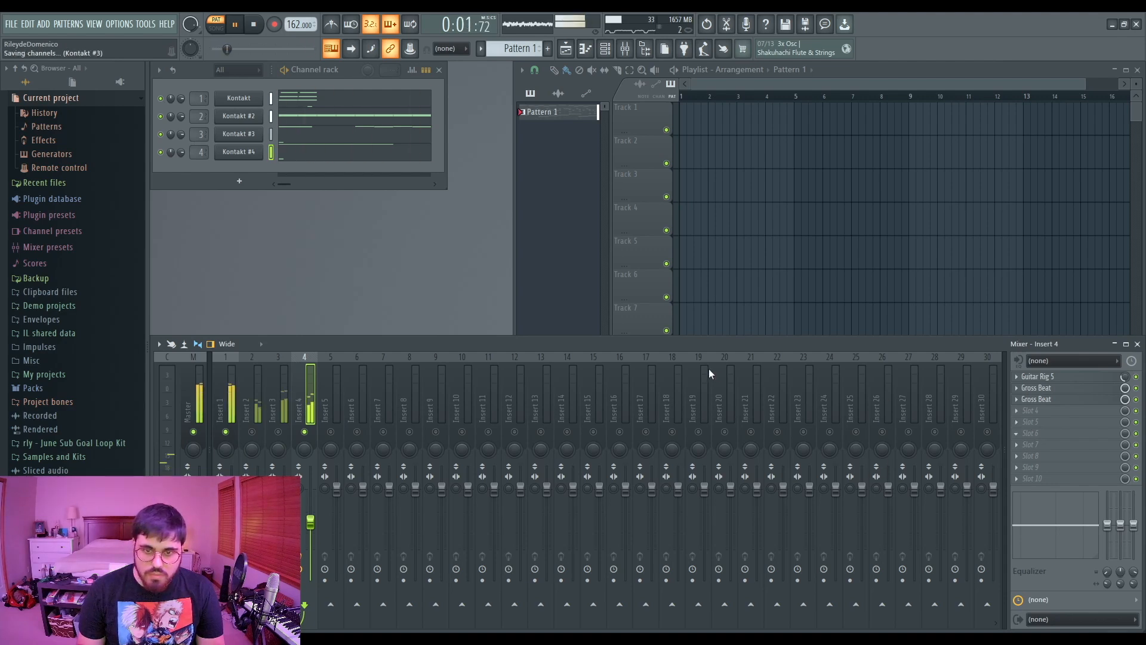
- Check the mixer inserts and playlist patterns while playing back the project
click(561, 230)
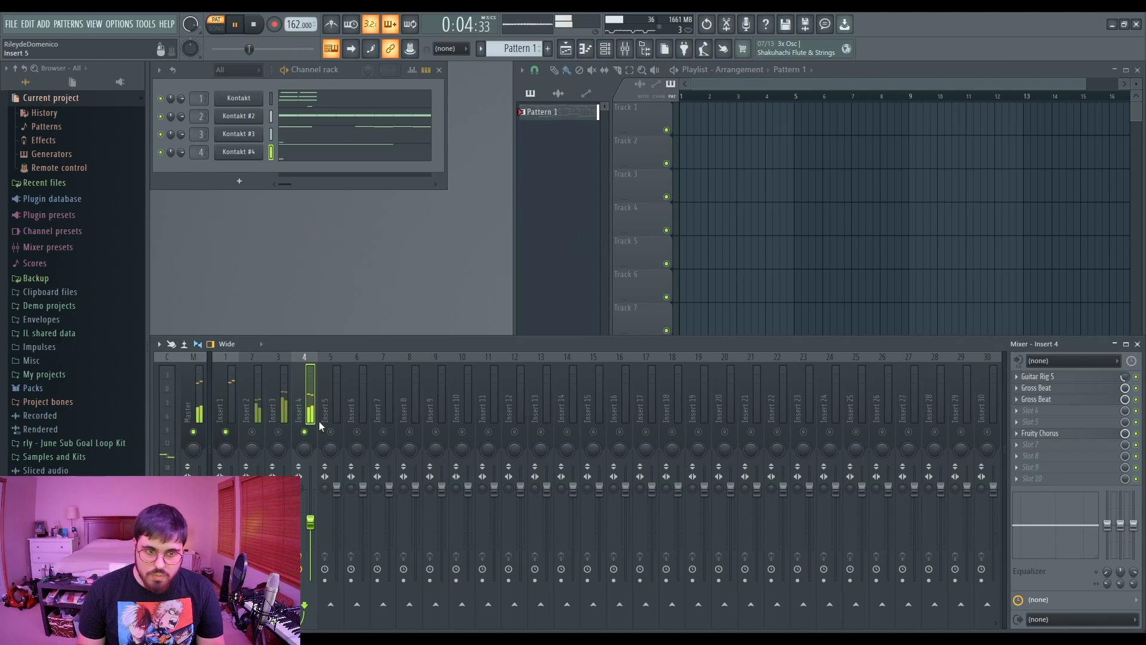
click(230, 412)
key(space)
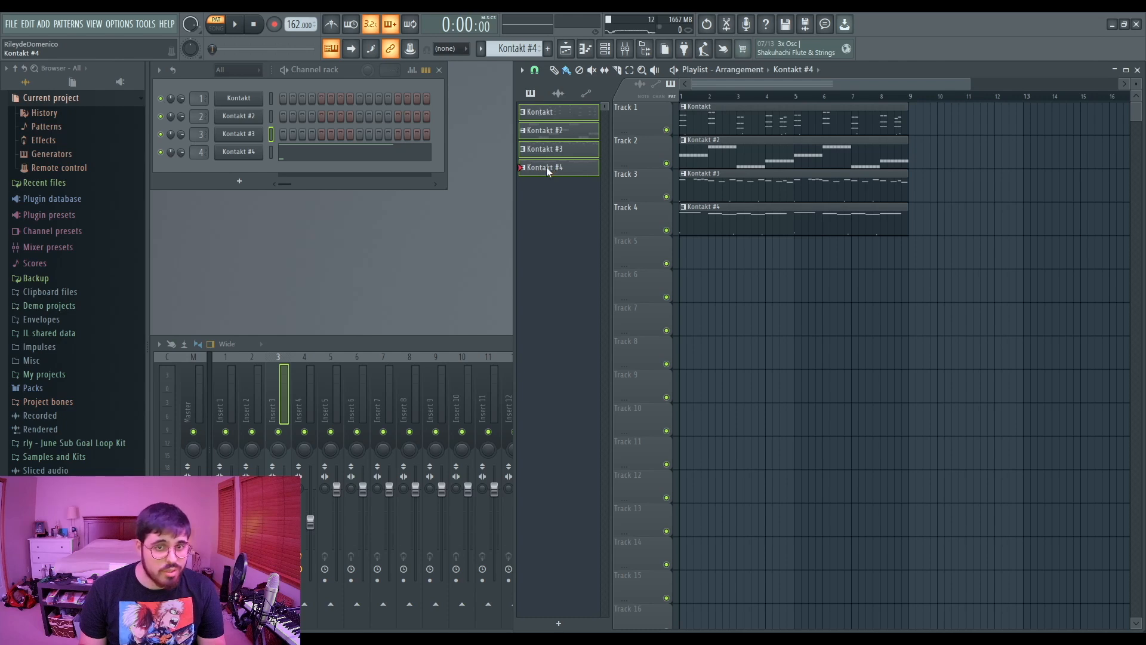
click(551, 115)
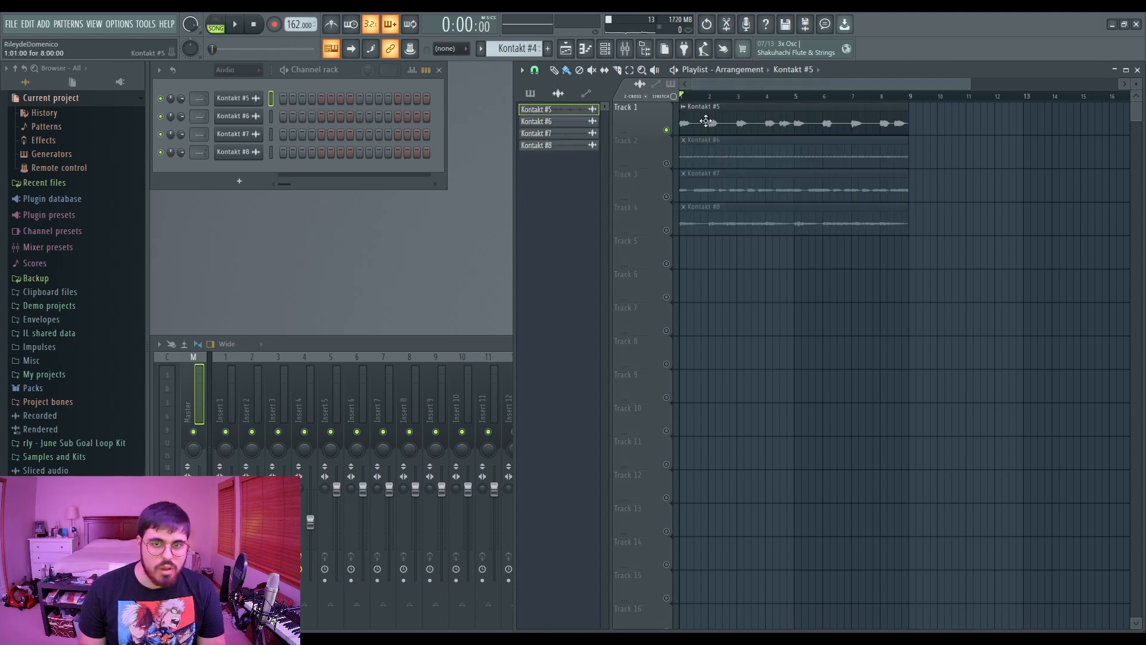
- Open the Kontakt #5 audio clip's settings, unmute track 2, and play back
double_click(706, 121)
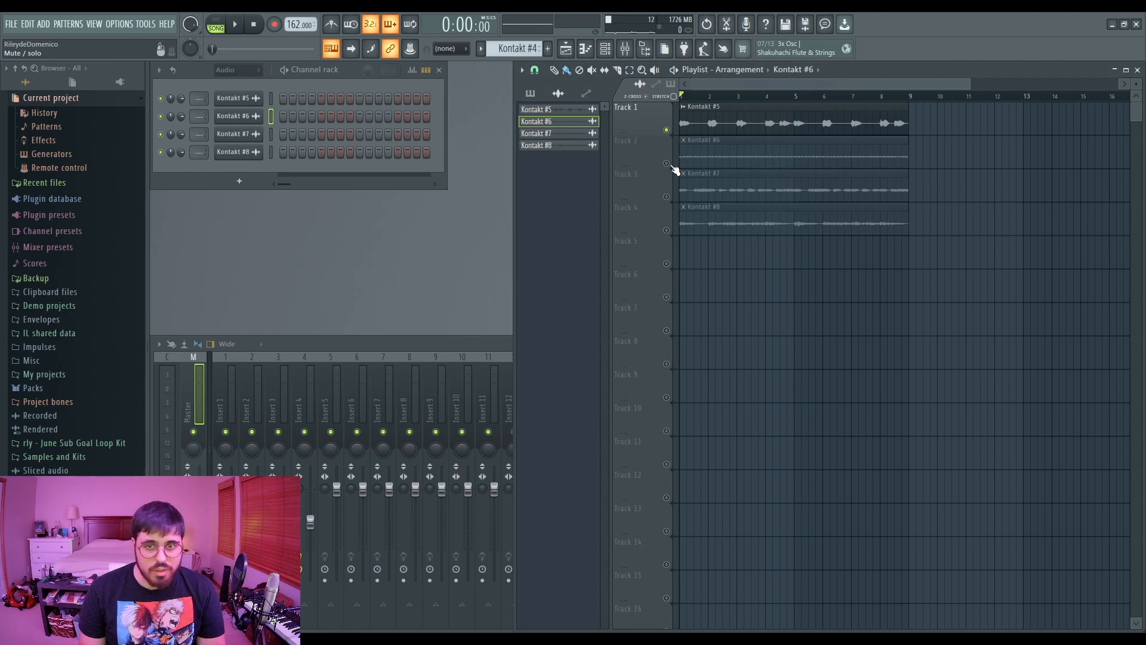
click(667, 164)
key(space)
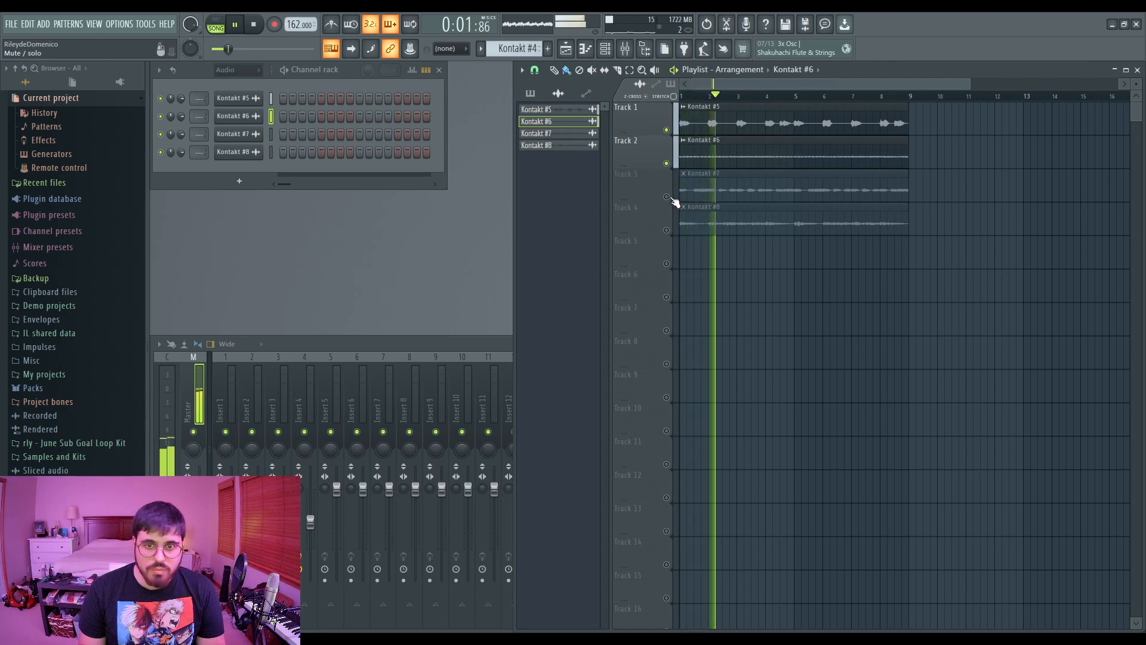
- Shift the Kontakt #7 audio clip's pitch down by 200 cents
double_click(692, 191)
drag(341, 188, 341, 201)
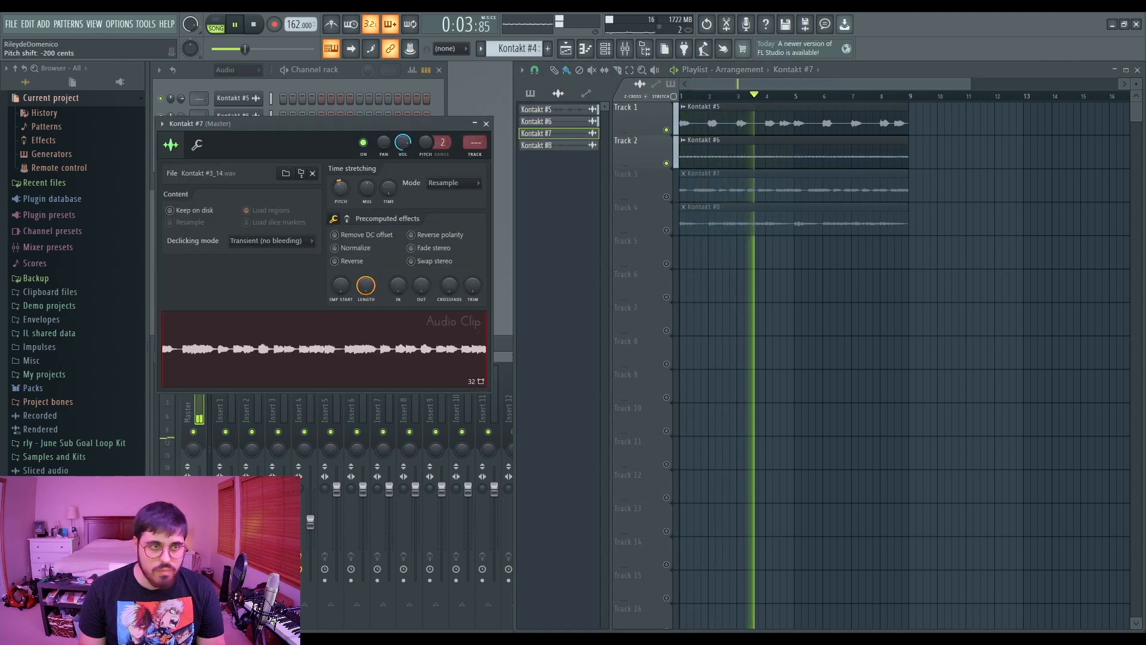
click(486, 124)
- Unmute track 3 and recheck the Kontakt #7 clip's settings
click(667, 197)
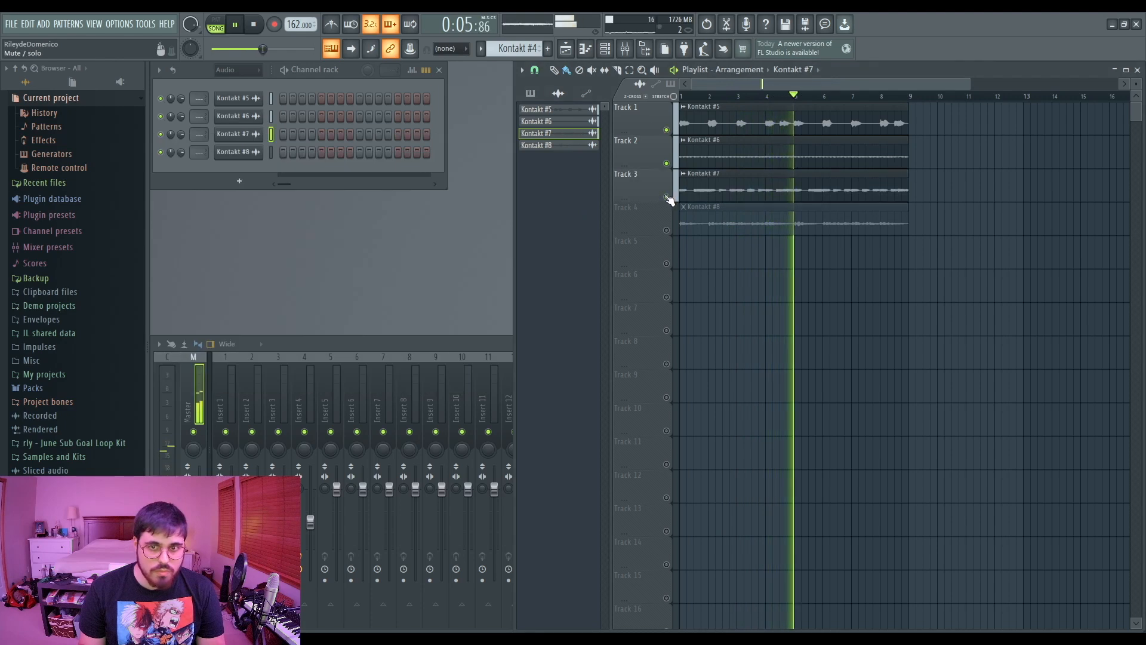
double_click(687, 190)
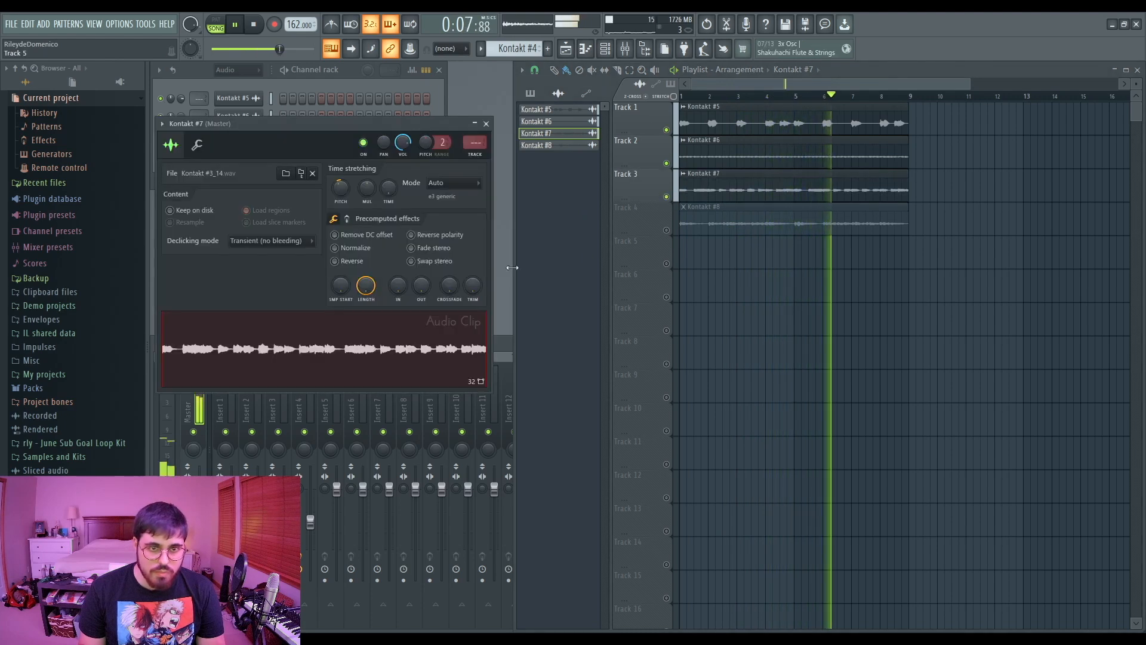
click(486, 124)
- Unmute track 4 and review the Kontakt #8 clip's settings
click(667, 231)
double_click(685, 219)
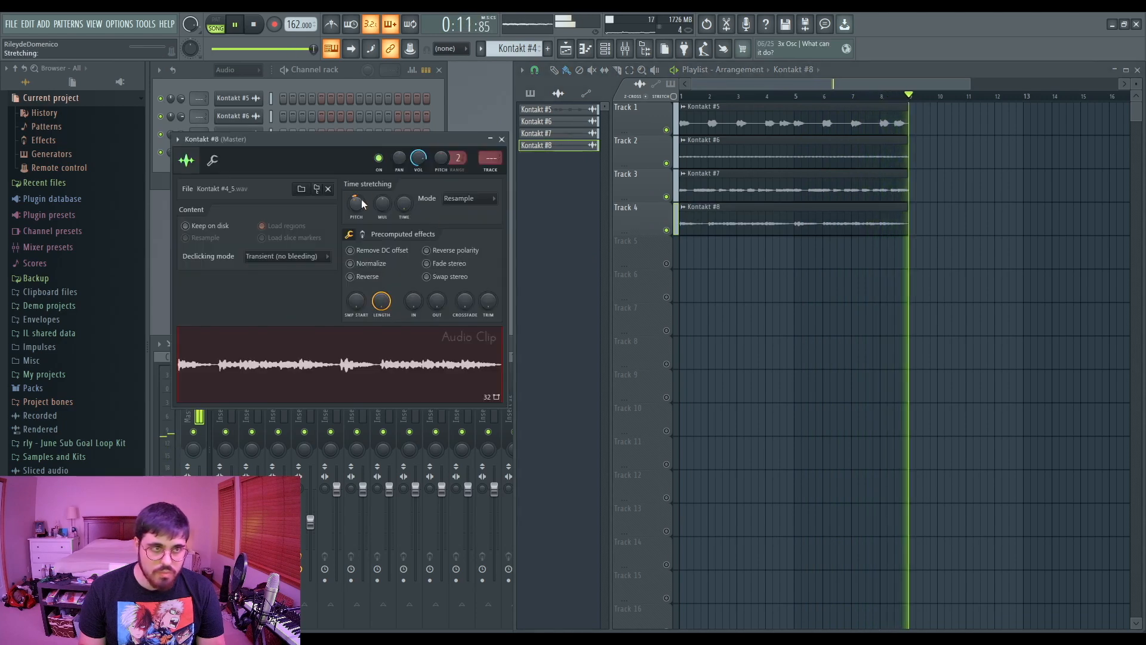
click(503, 140)
- Adjust the target mixer track of the Kontakt #5 audio clip
double_click(687, 107)
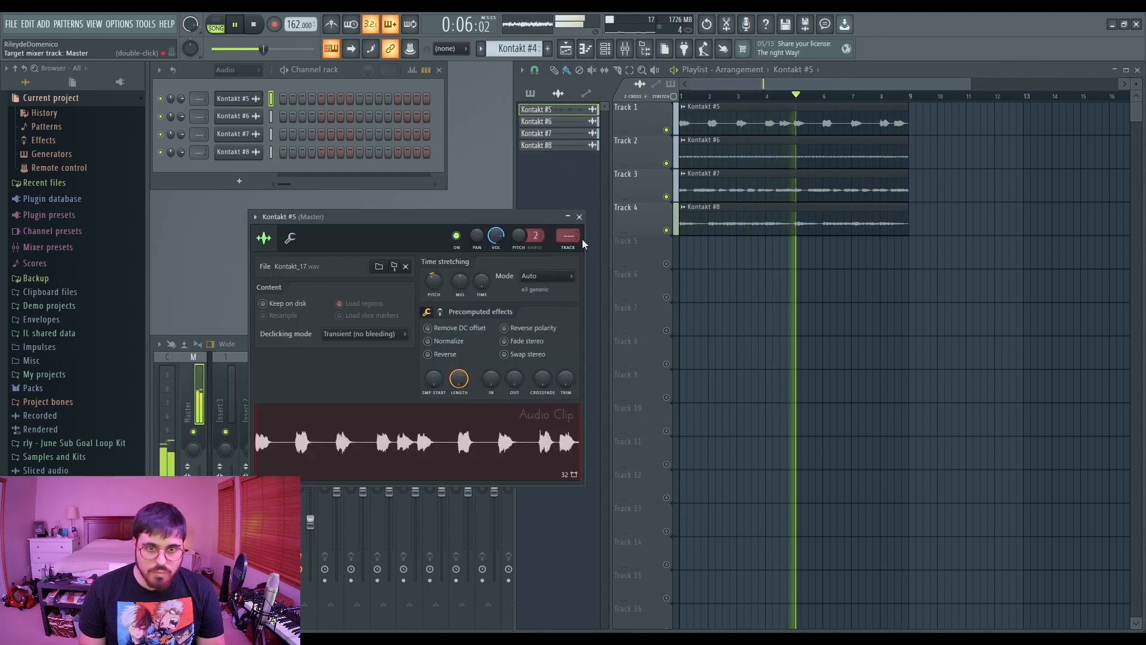
mouse_move(569, 236)
mouse_down()
mouse_move(568, 224)
mouse_move(584, 238)
mouse_up()
click(579, 217)
- Review the Kontakt #6 clip's settings and play back the arrangement
double_click(722, 143)
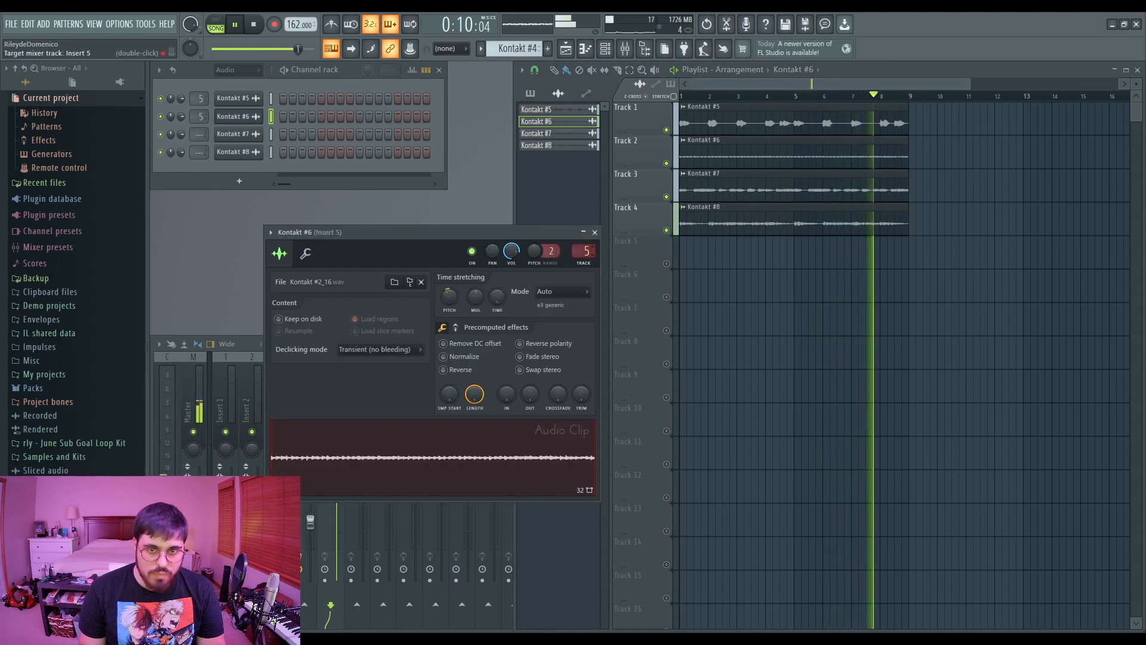
click(595, 232)
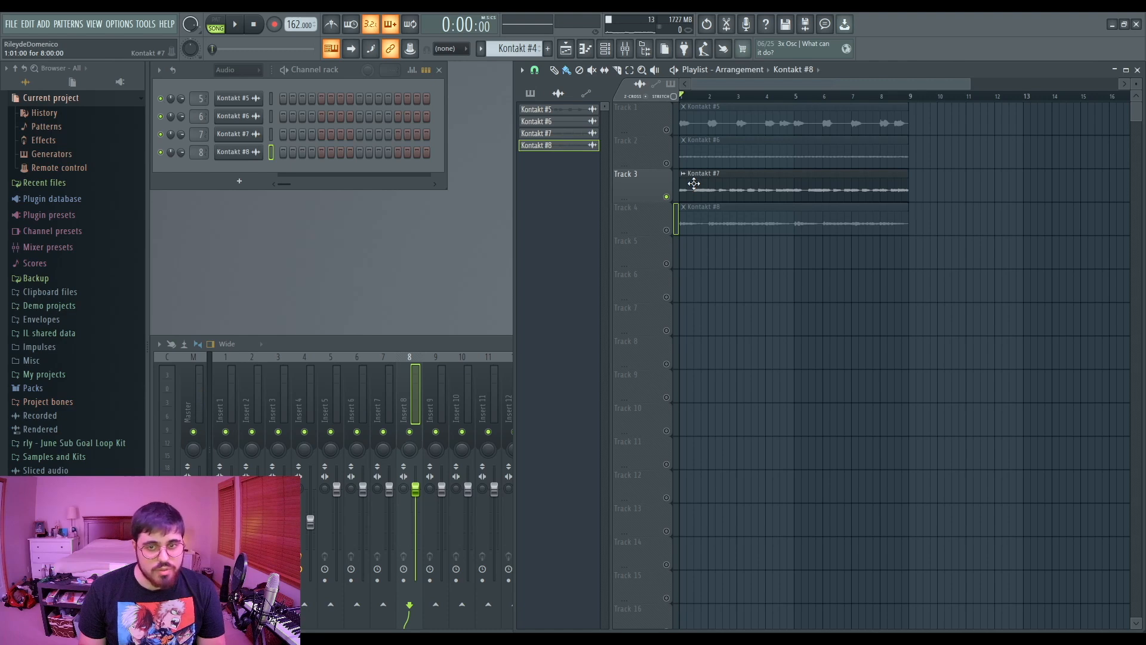
key(space)
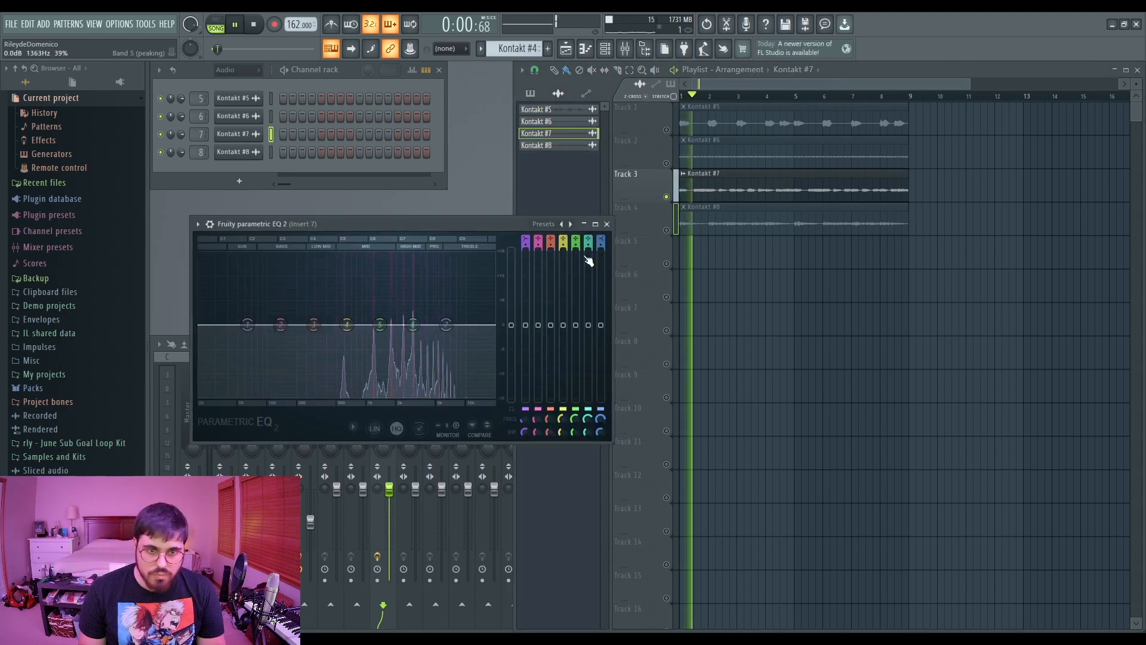
- Add a high-cut band to the Fruity parametric EQ 2 on insert 7
drag(602, 241, 601, 231)
drag(600, 419, 600, 428)
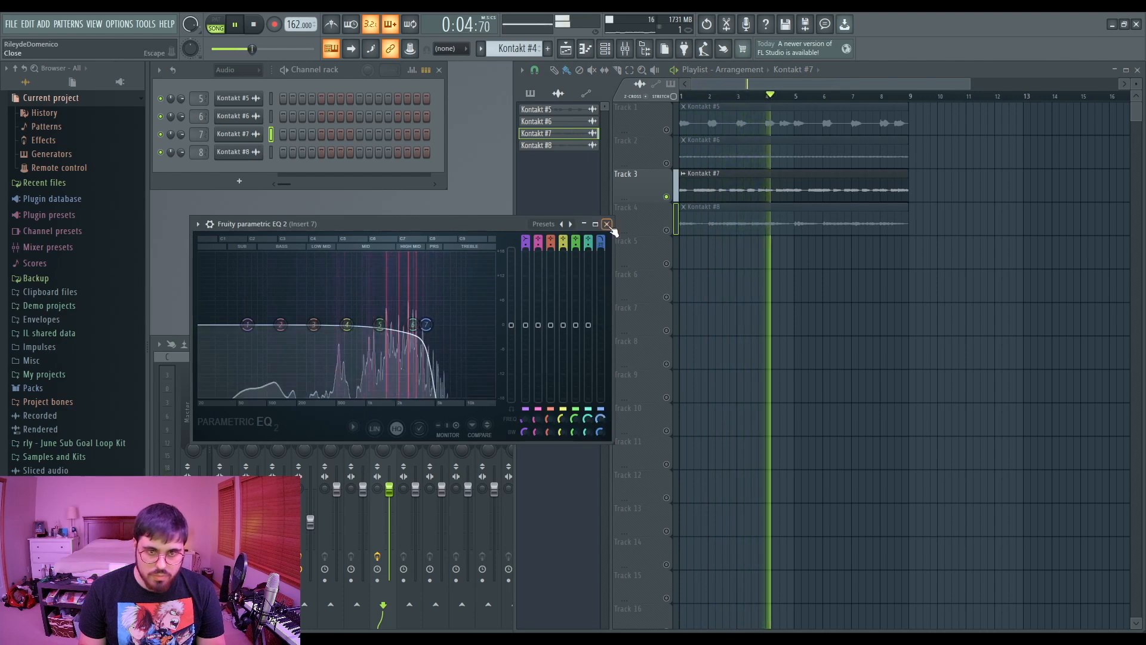
click(607, 225)
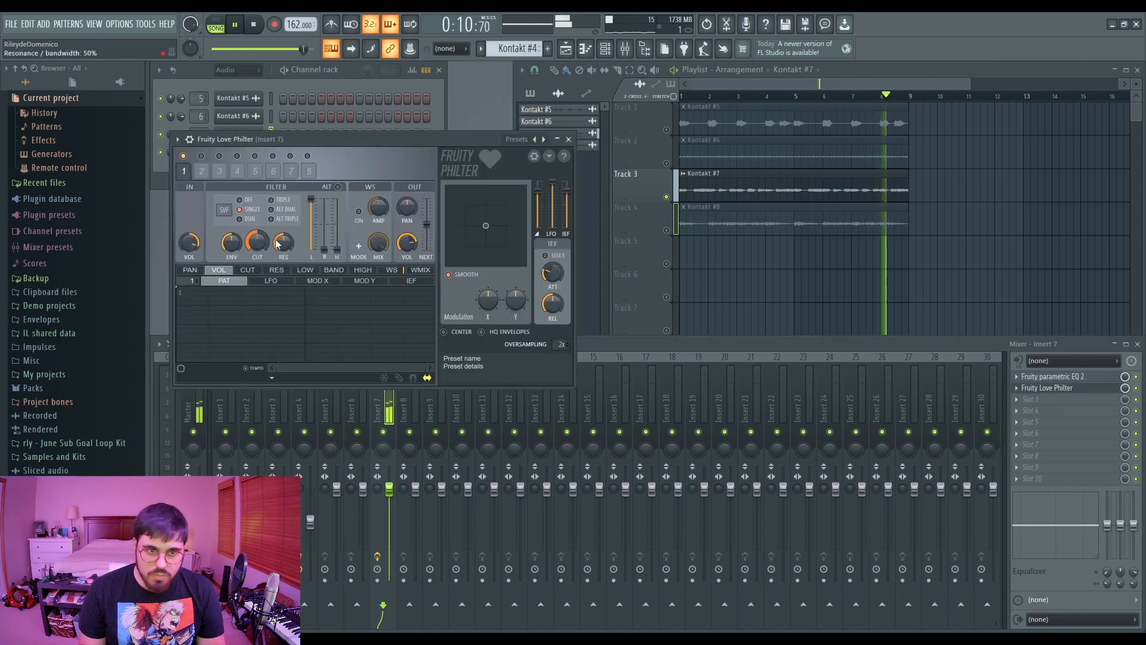
- Close Fruity Love Philter and solo track 3 in the playlist
click(569, 140)
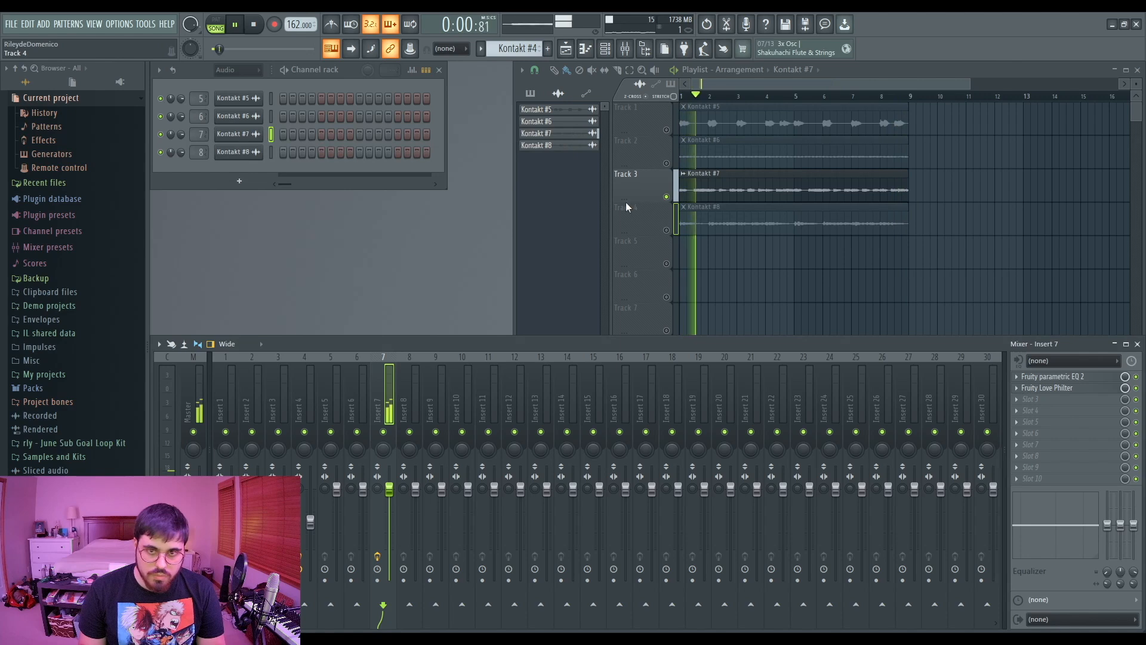
right_click(667, 197)
click(667, 230)
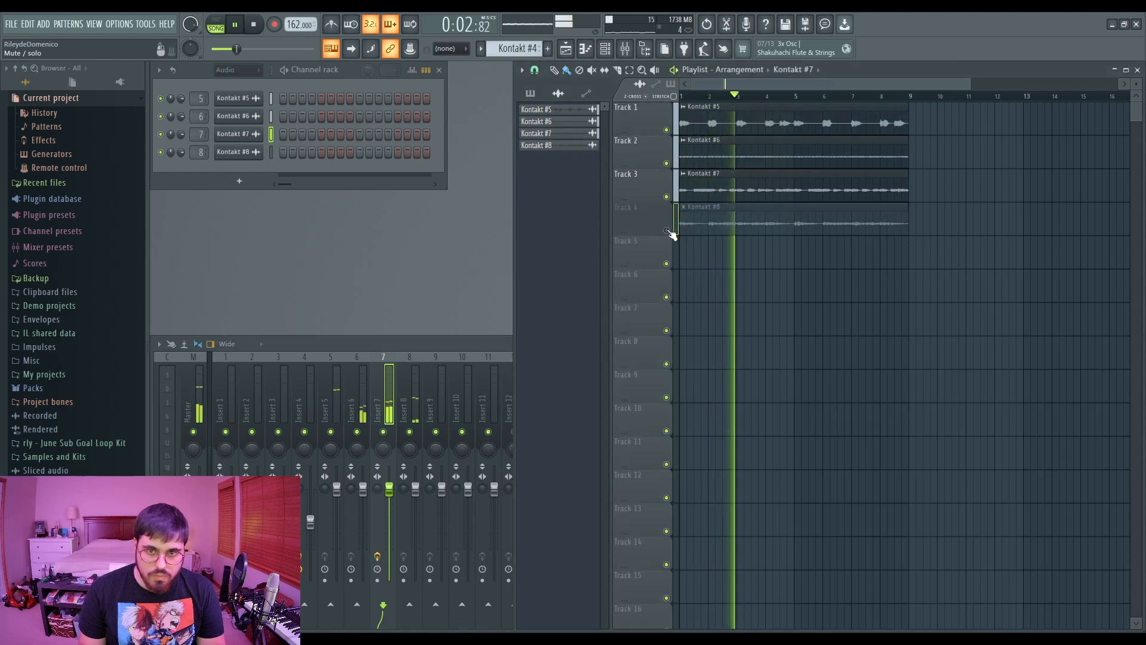
- Add Fruity Reeverb 2 to insert 7 and set its wet level to about 91%
click(378, 393)
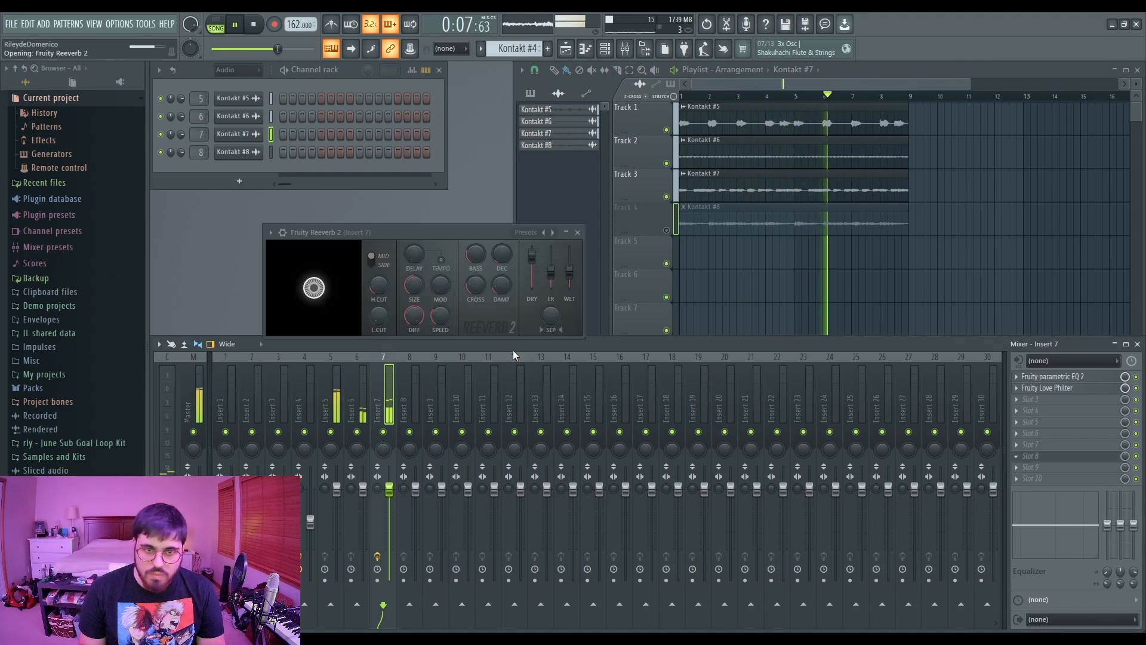
drag(581, 282, 569, 259)
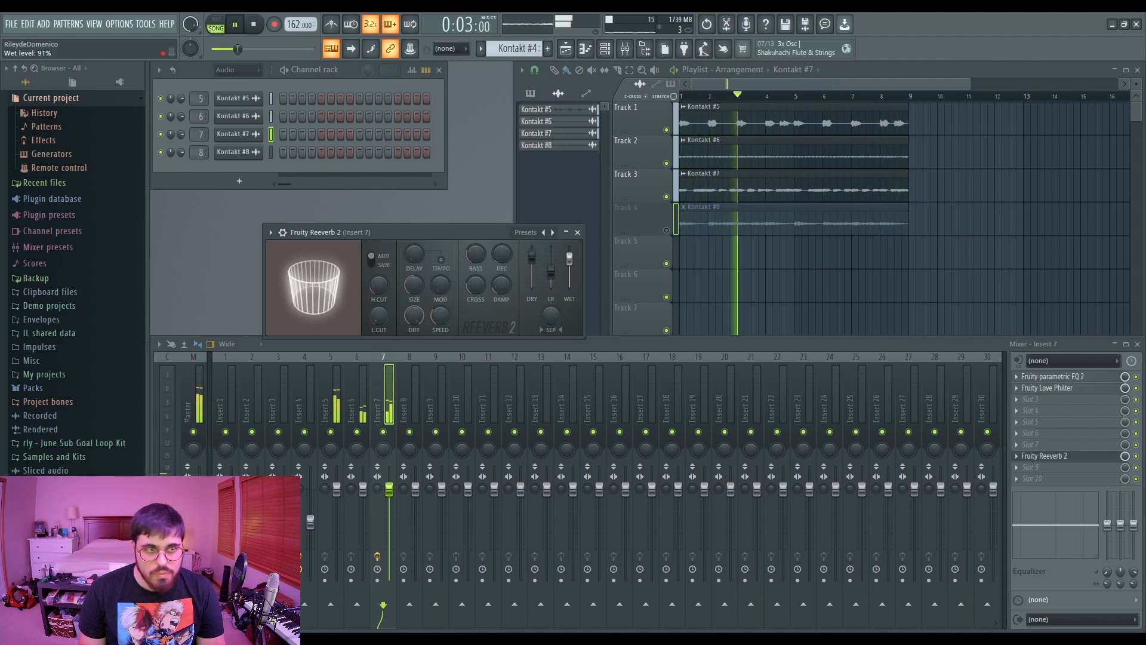
drag(531, 255, 532, 259)
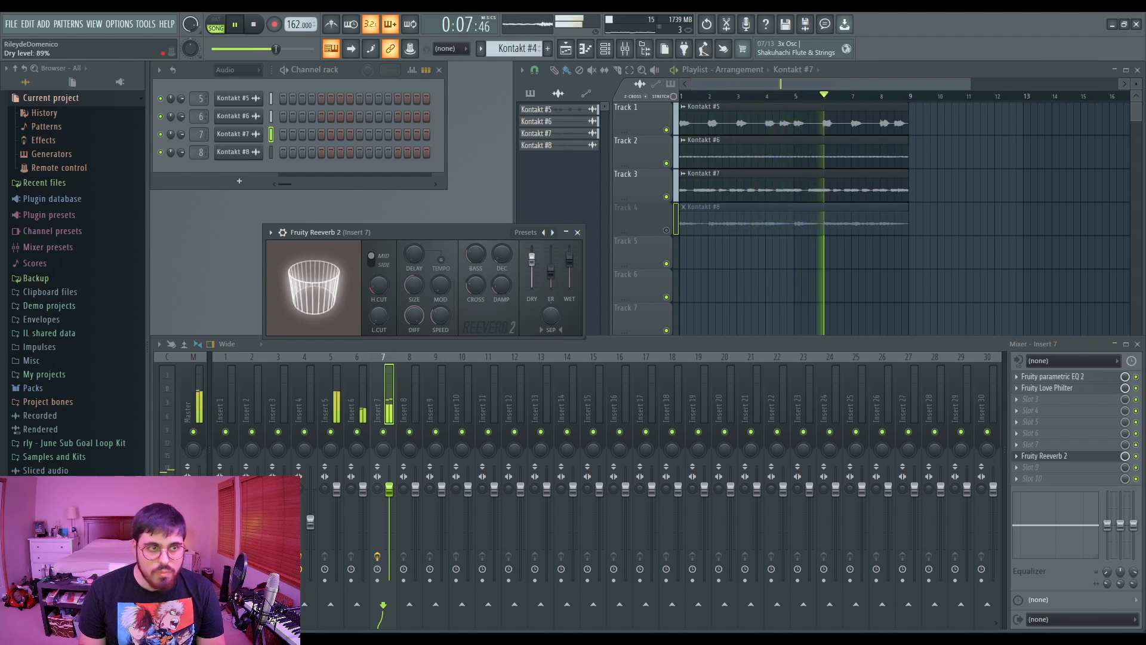
click(577, 232)
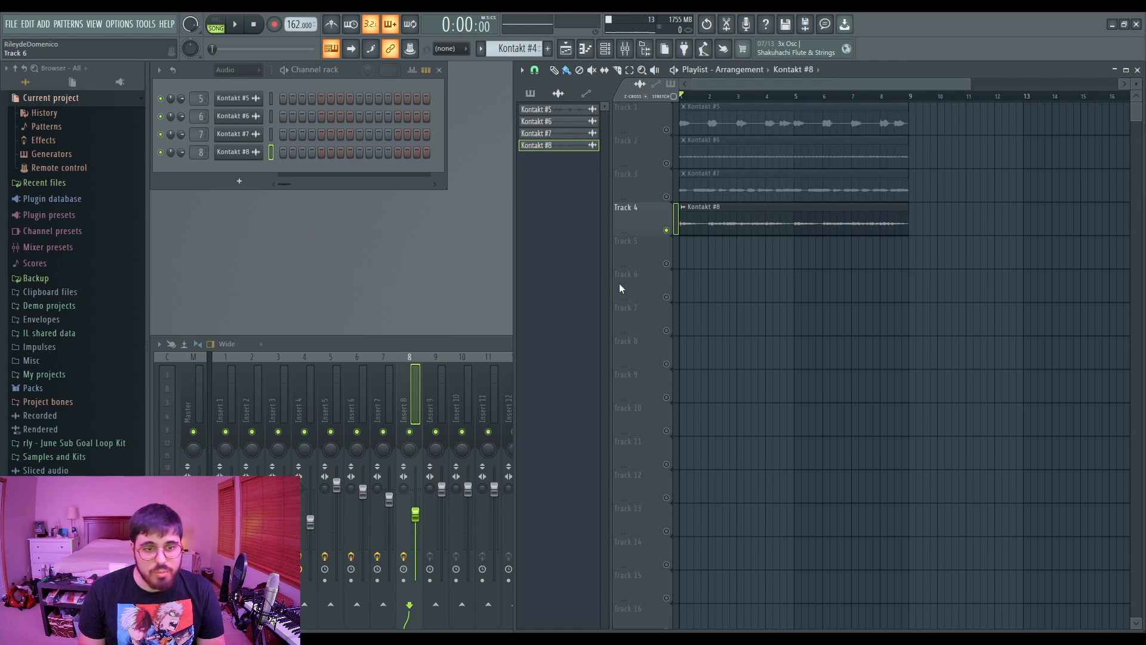
- Place a Fruity parametric EQ 2 in slot 3 of insert 7 and review it
right_click(384, 432)
click(380, 400)
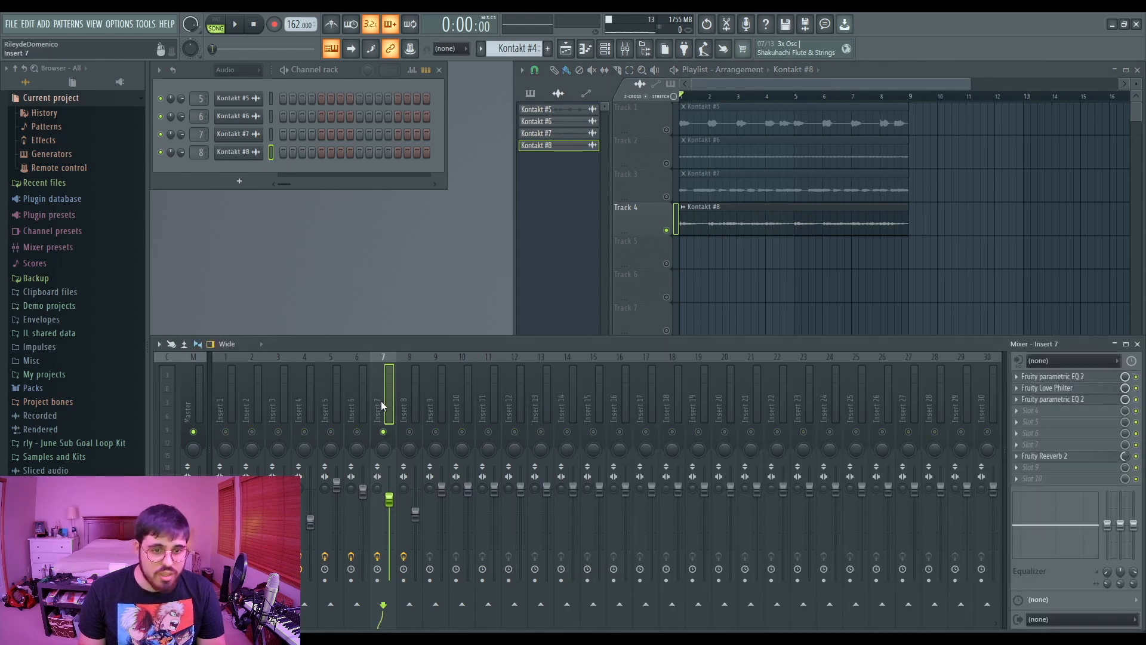
click(1073, 401)
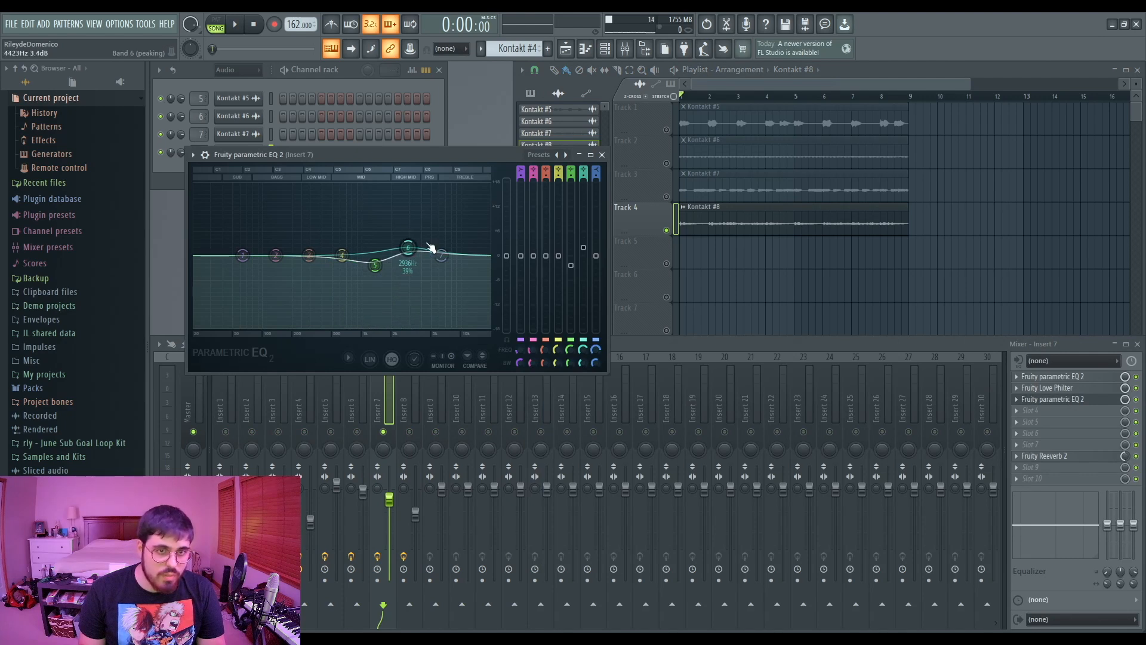
click(603, 155)
- Select inserts 5 and 6, unmute all playlist tracks, and play the full arrangement
click(330, 431)
right_click(390, 433)
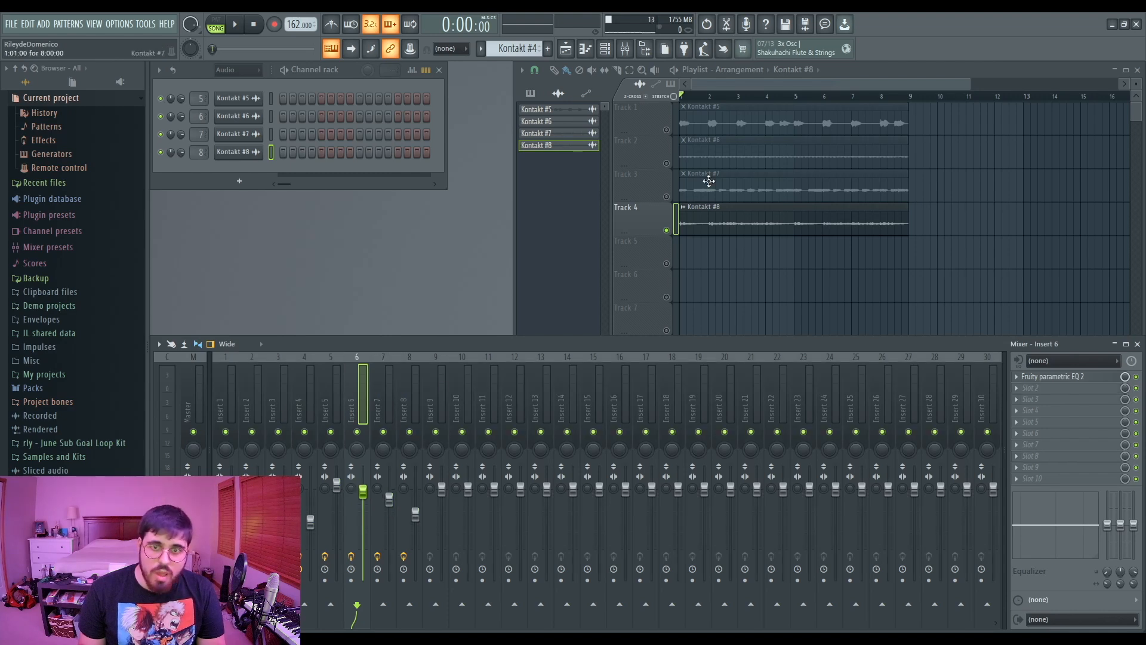
right_click(666, 230)
key(space)
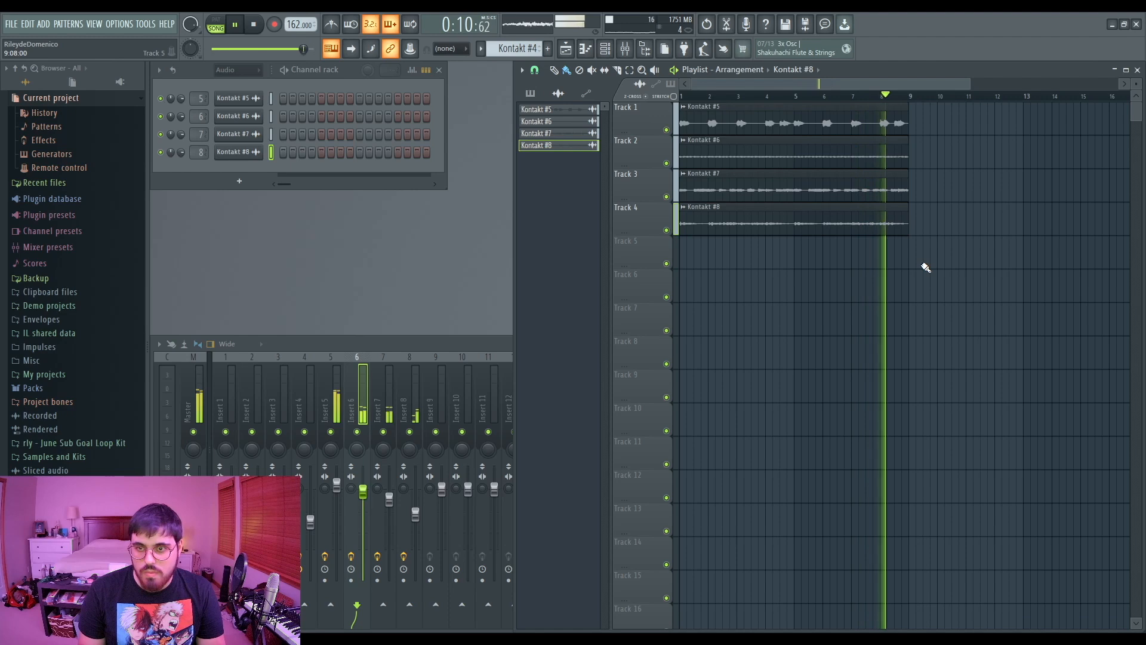
key(space)
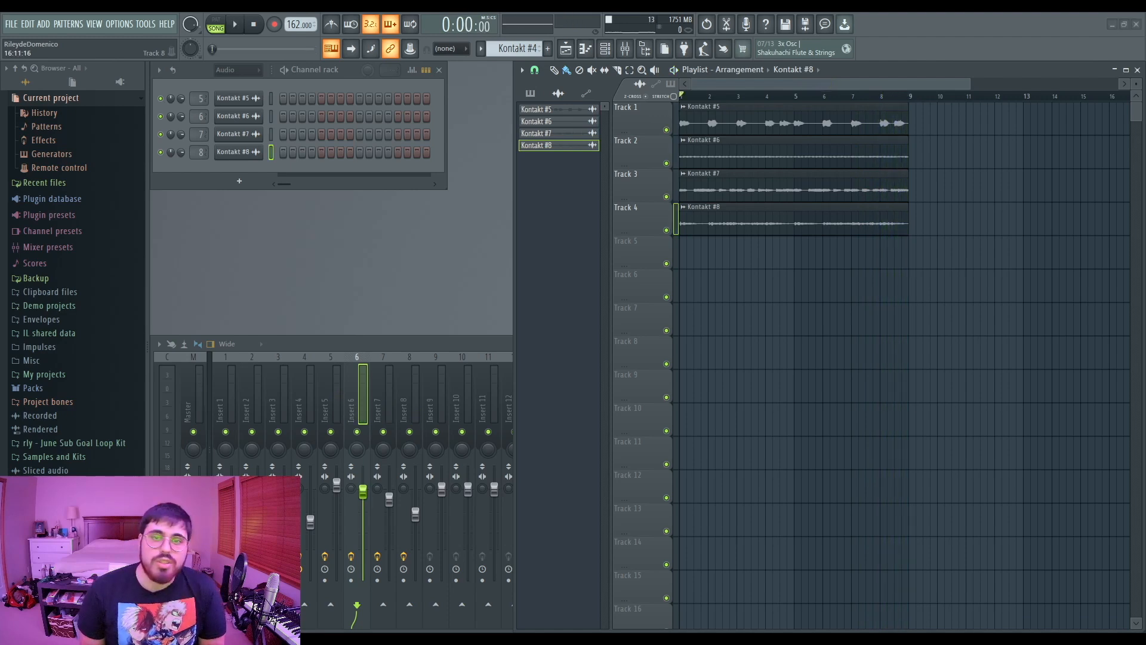